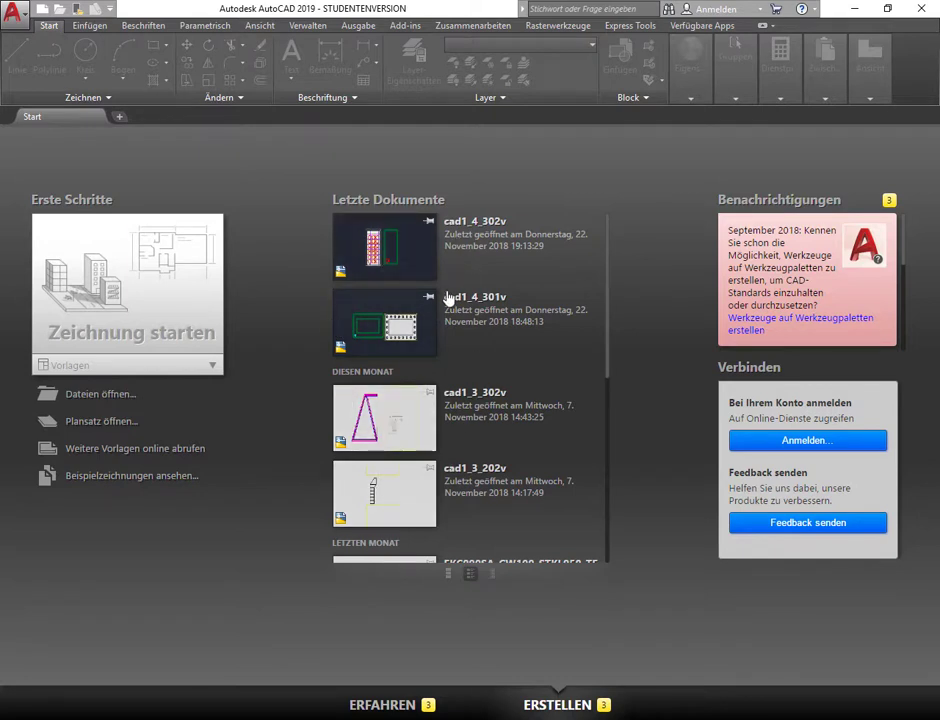
Create a new drawing, Zeichnung1.dwg, from the acadiso.dwt template in the Vorlagen list.
click(175, 368)
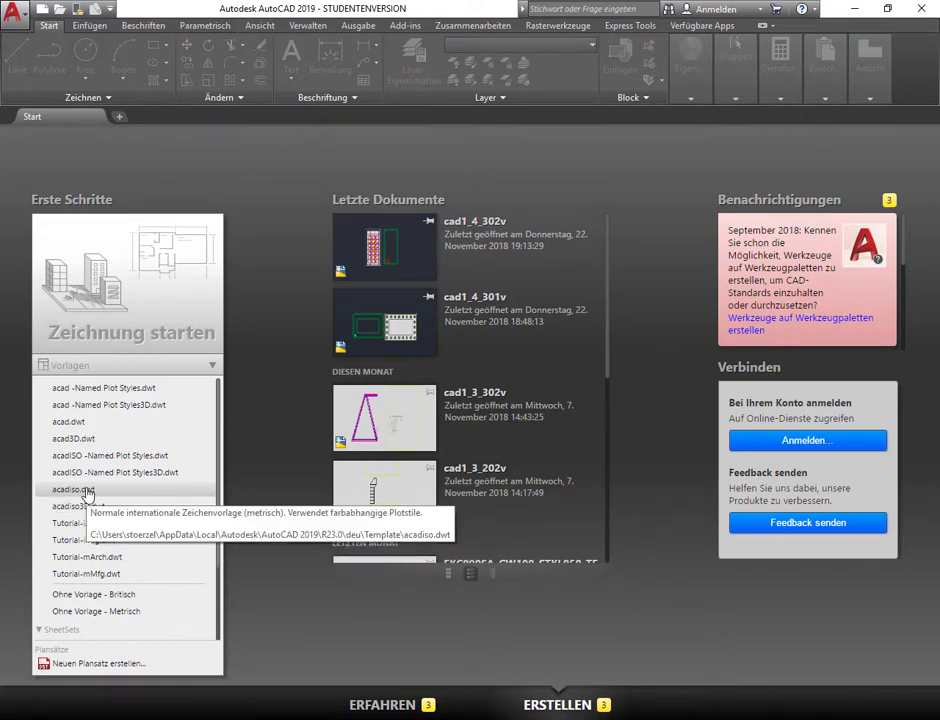
click(88, 493)
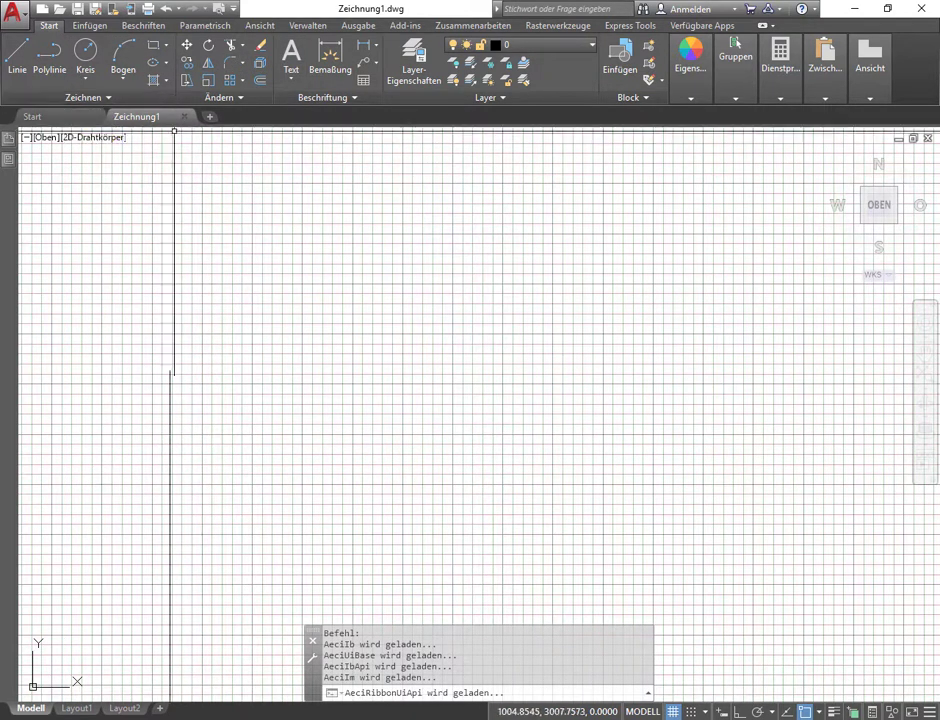
Save the drawing with Speichern unter as Test.dwg.
click(20, 15)
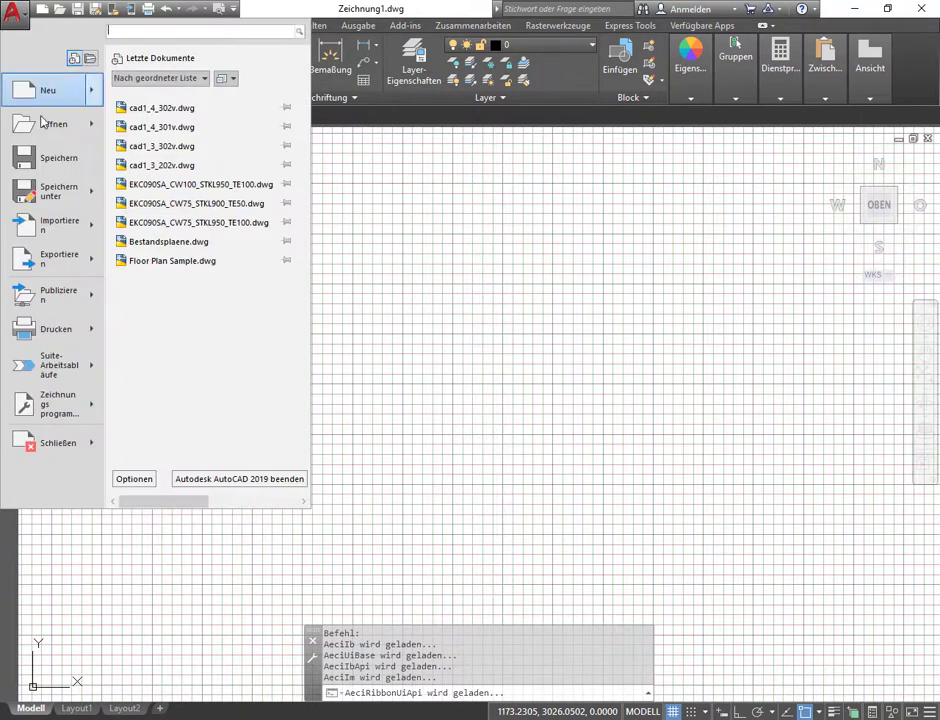
mouse_move(55, 191)
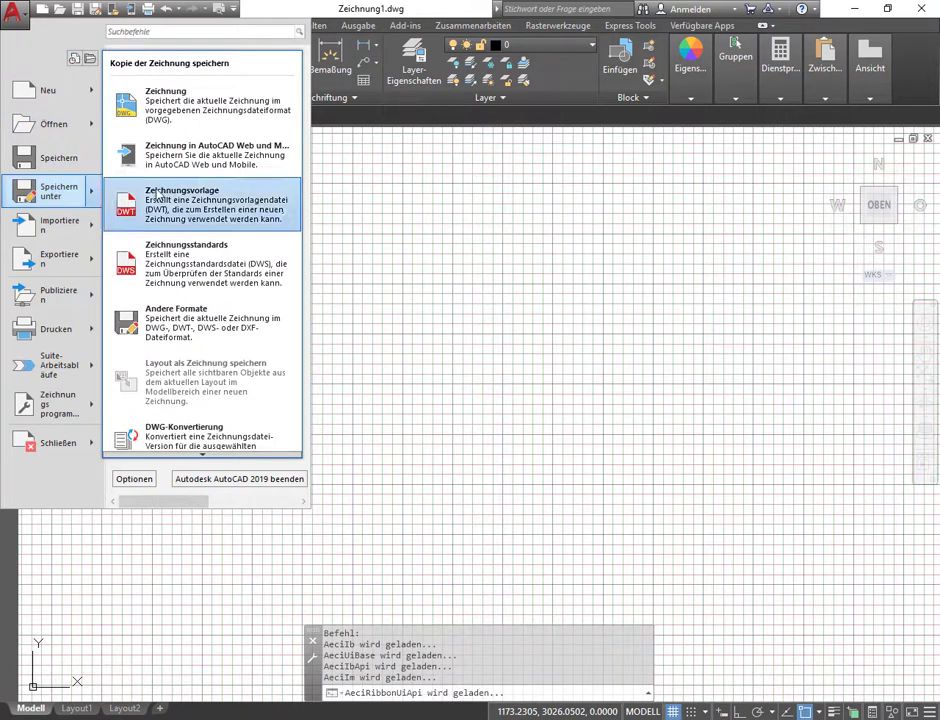
click(165, 100)
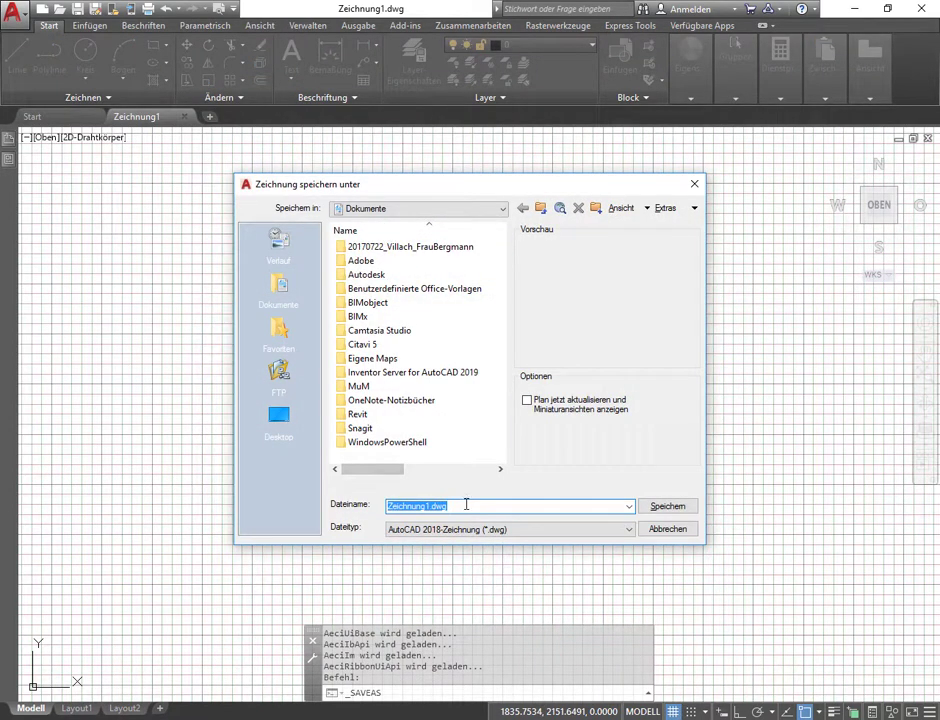
text(Test)
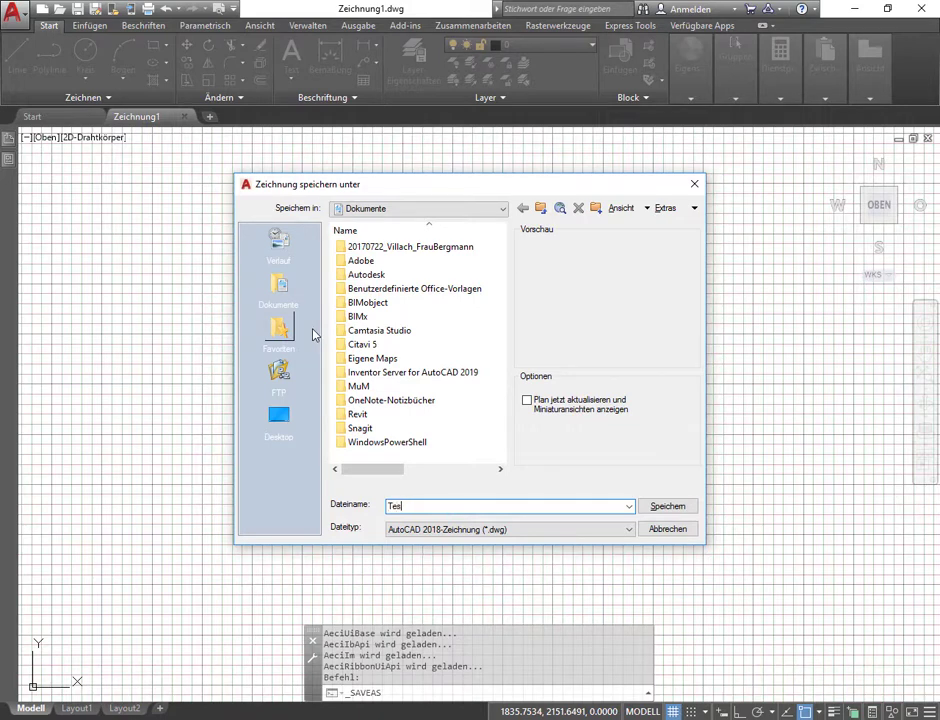
key(Return)
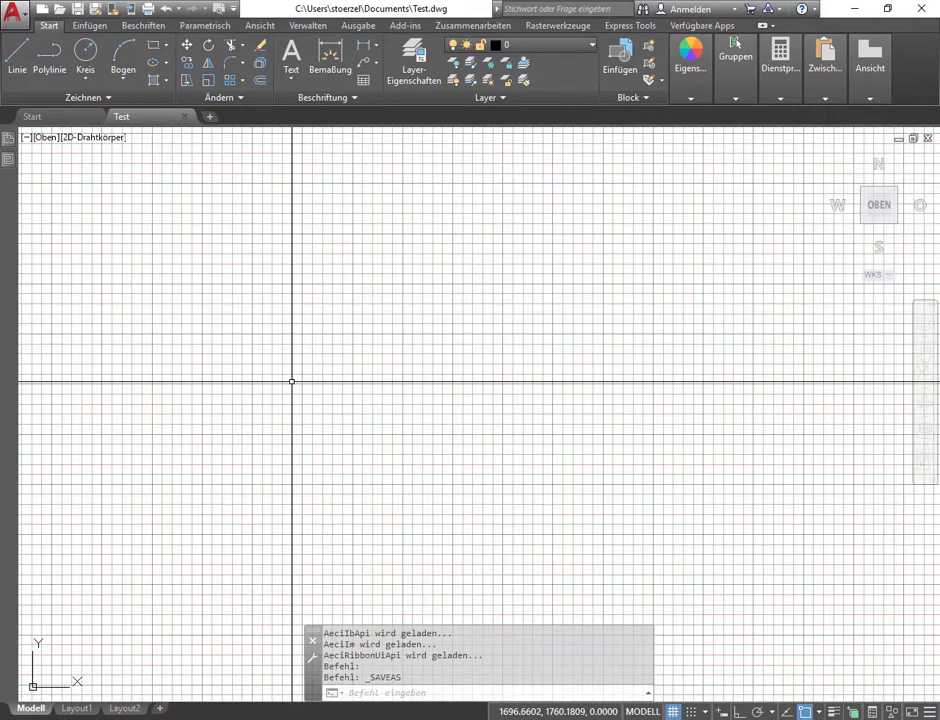
Set Einfügungsmaßstab to Zentimeter in the Drawing Units dialog and confirm.
click(14, 12)
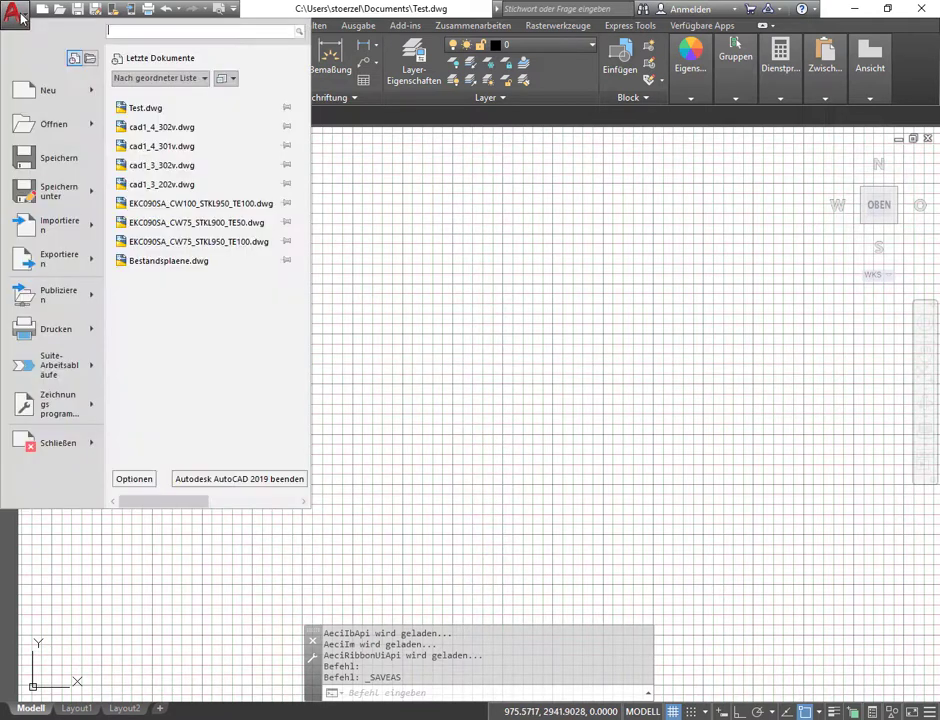
click(66, 405)
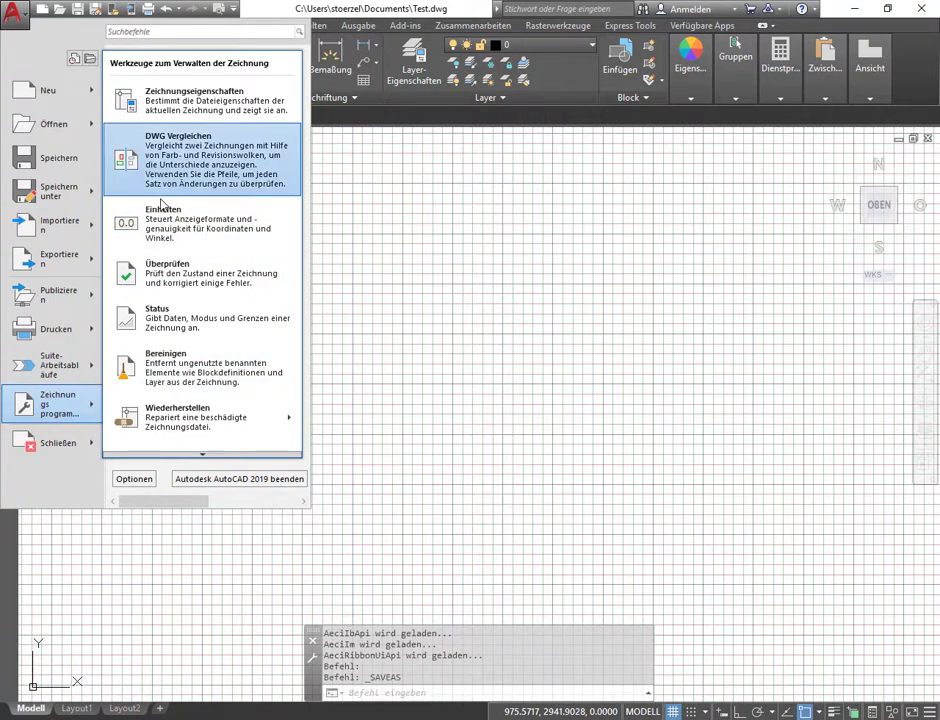
click(161, 228)
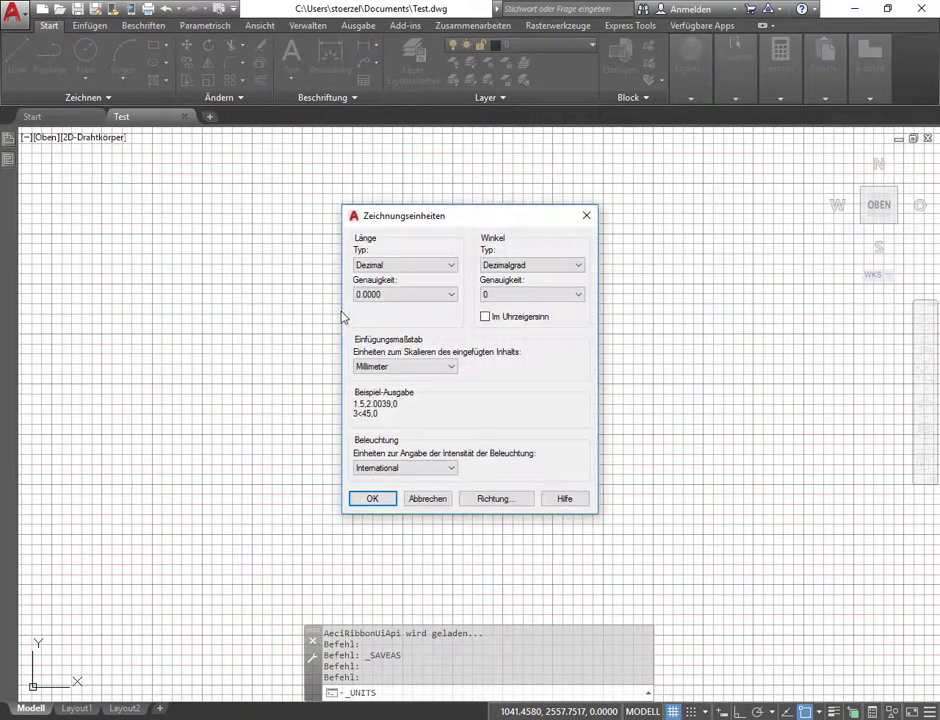
click(404, 367)
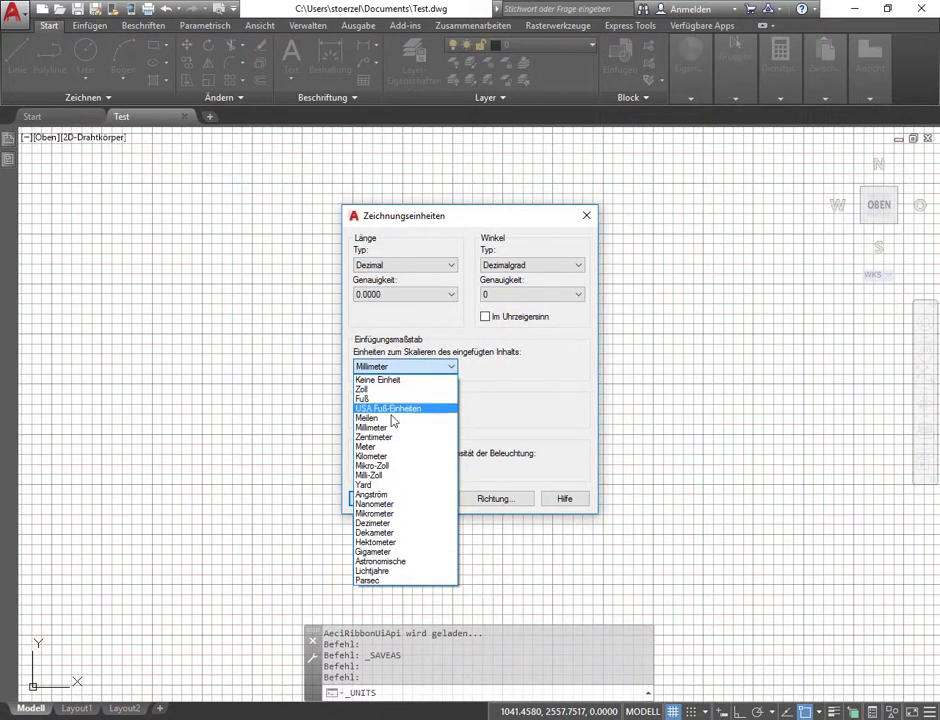
click(388, 436)
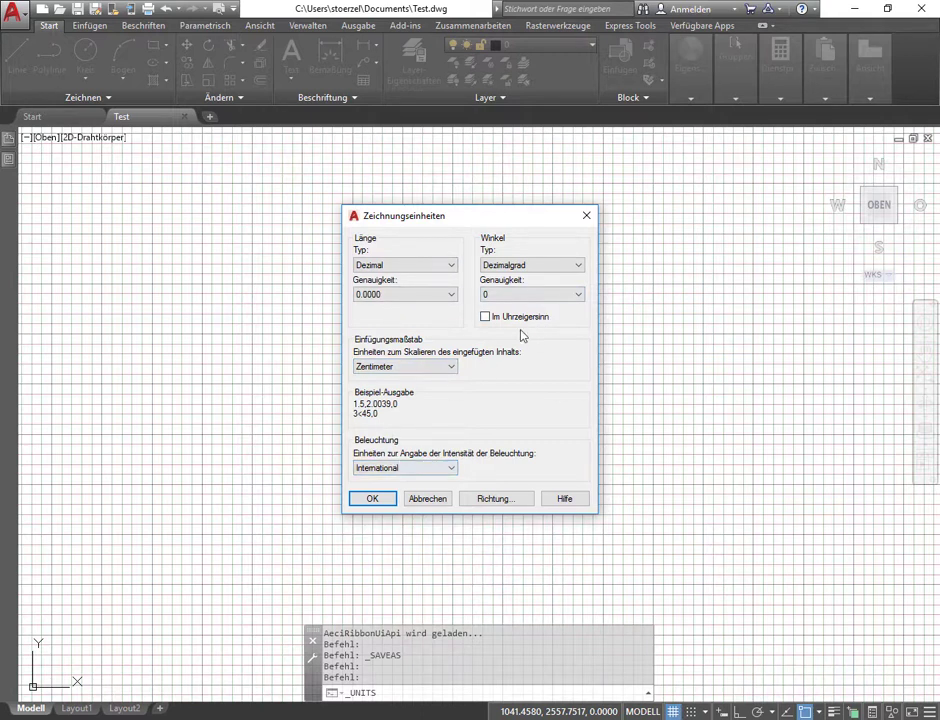
click(372, 499)
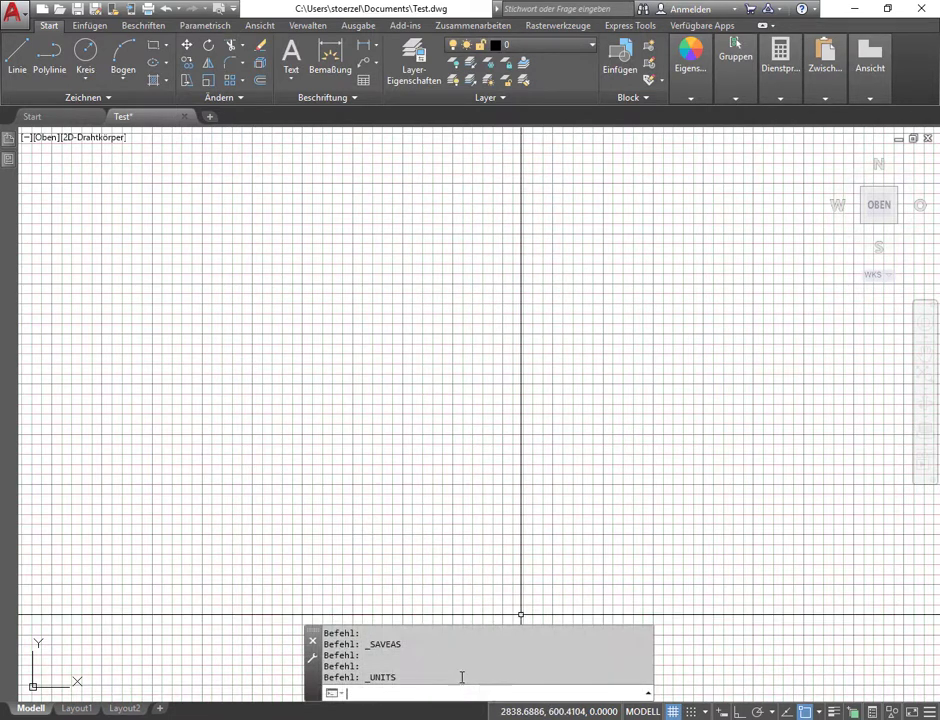
text(EI)
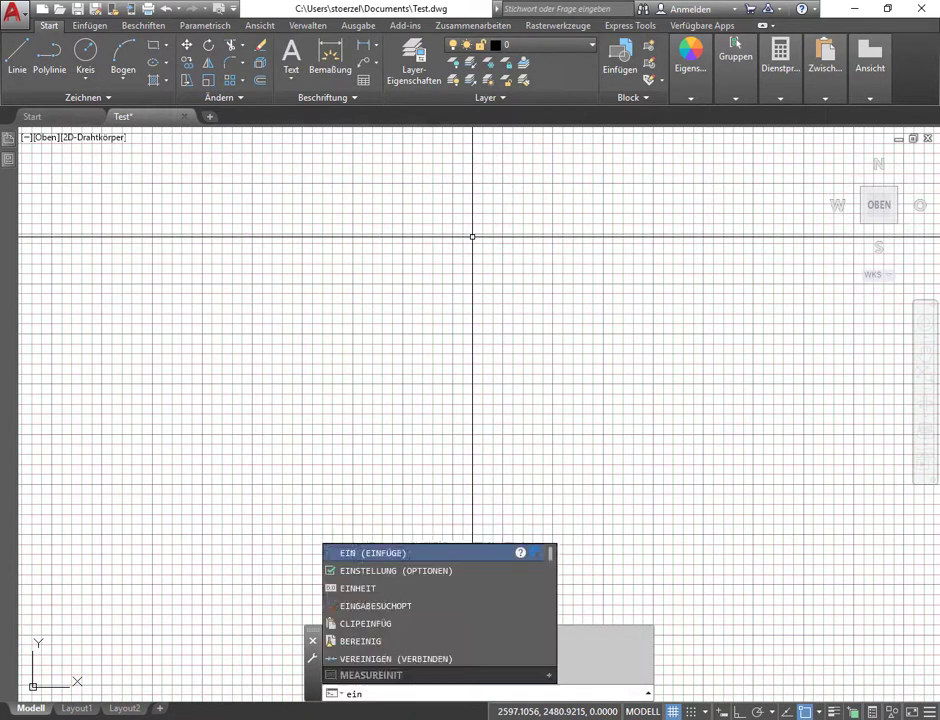
text(NHEIT)
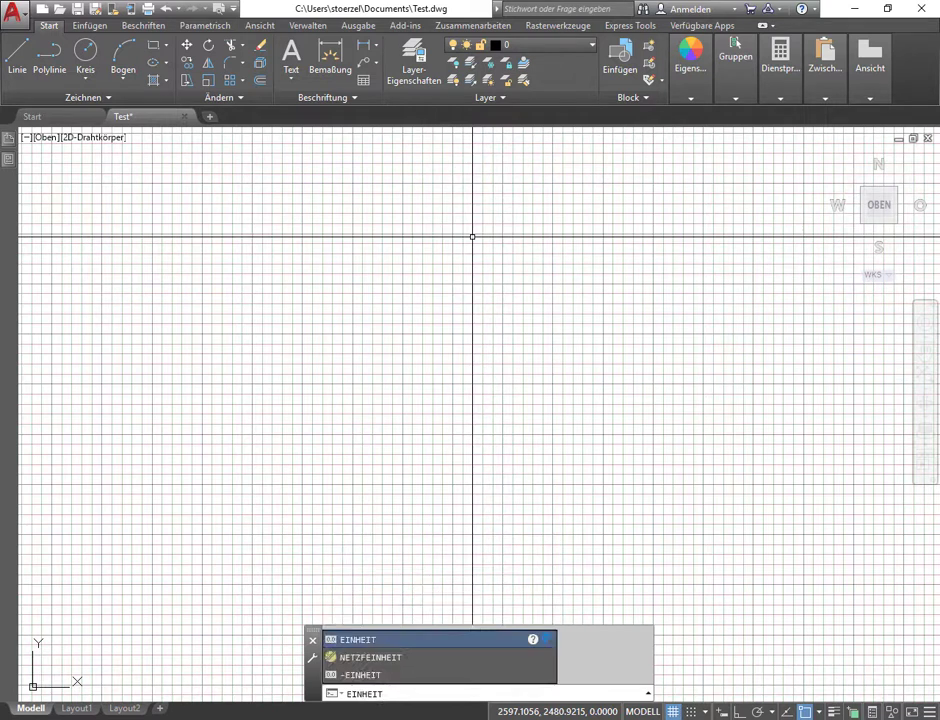
key(Return)
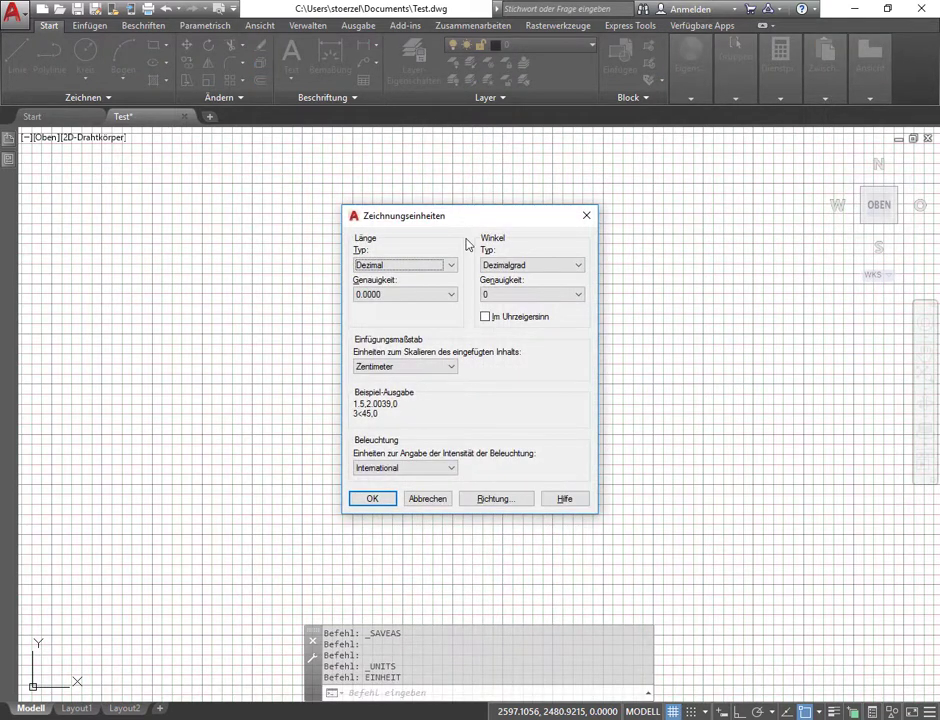
key(Return)
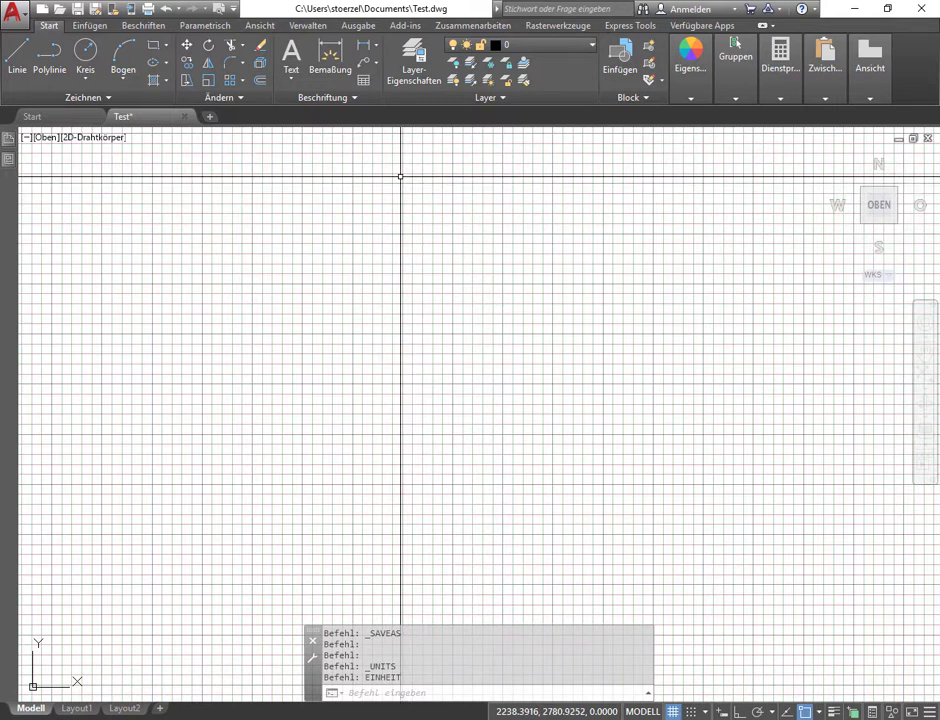
Open the drawing properties at the Datei-Info summary page.
click(23, 19)
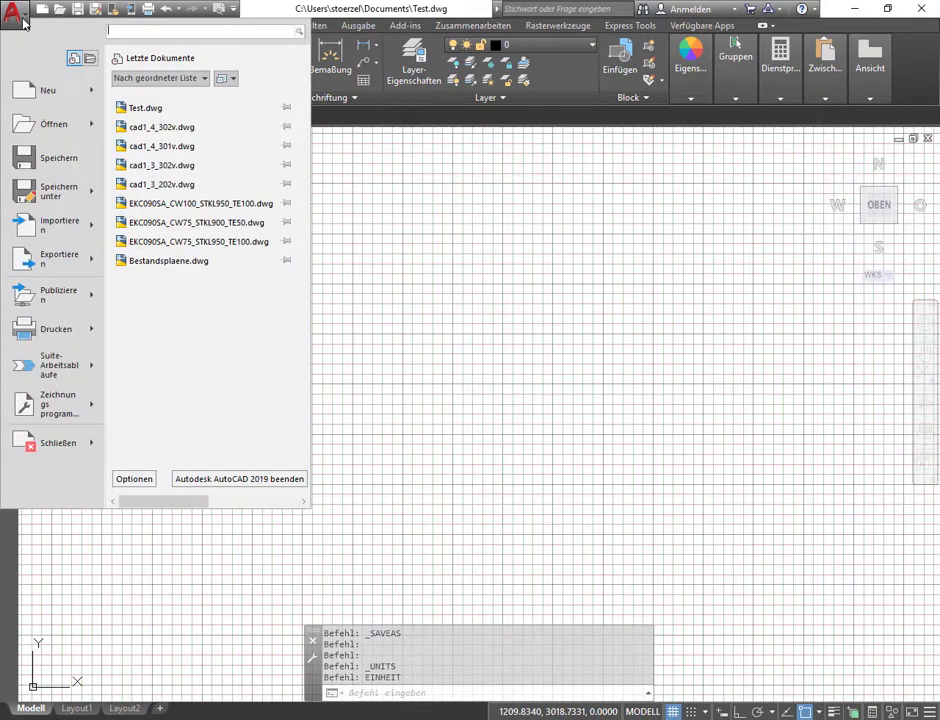
click(49, 404)
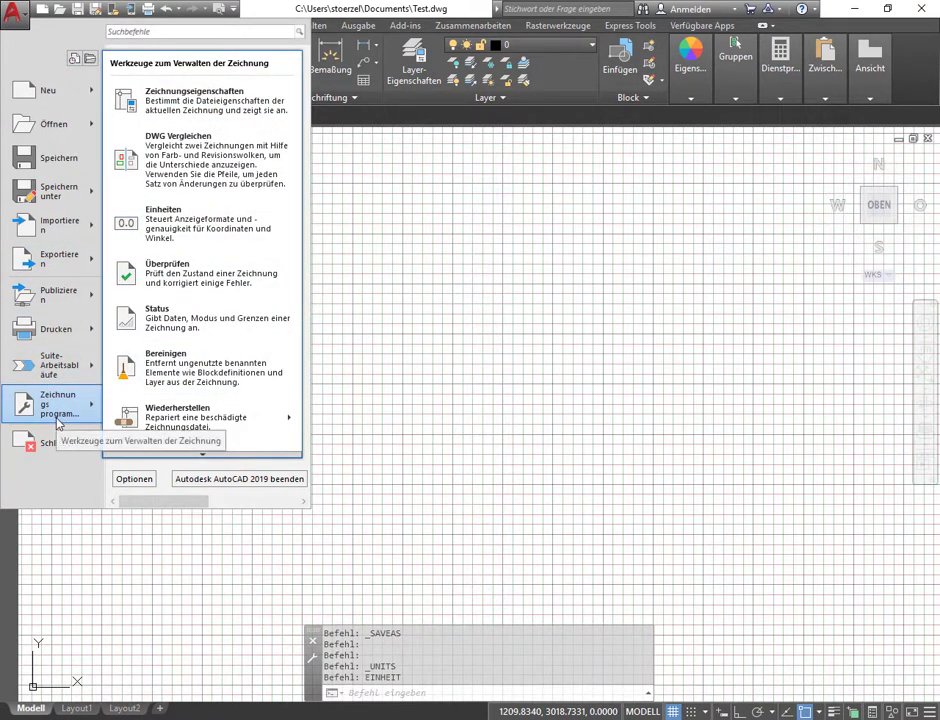
click(184, 105)
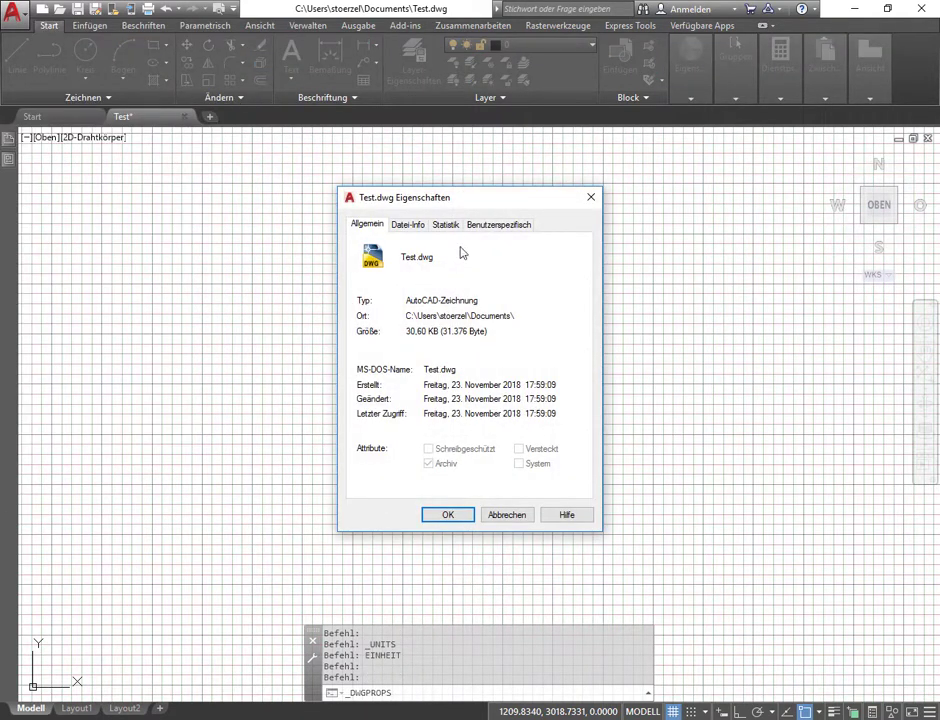
click(413, 228)
Enter title Test, subject test and the author's name, then show Benutzerspezifisch.
click(422, 248)
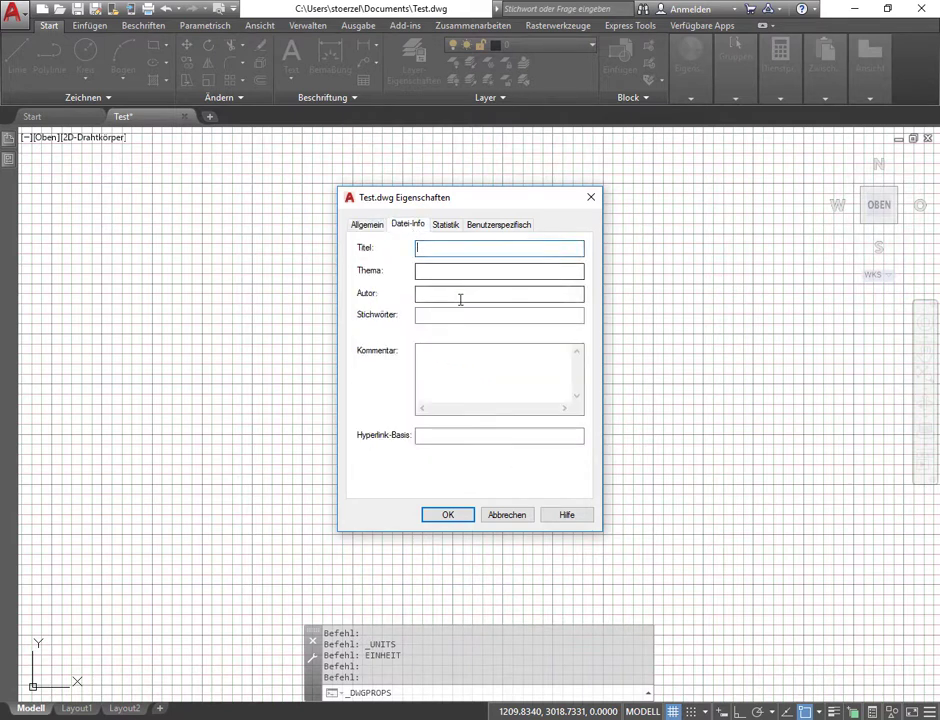
text(Te)
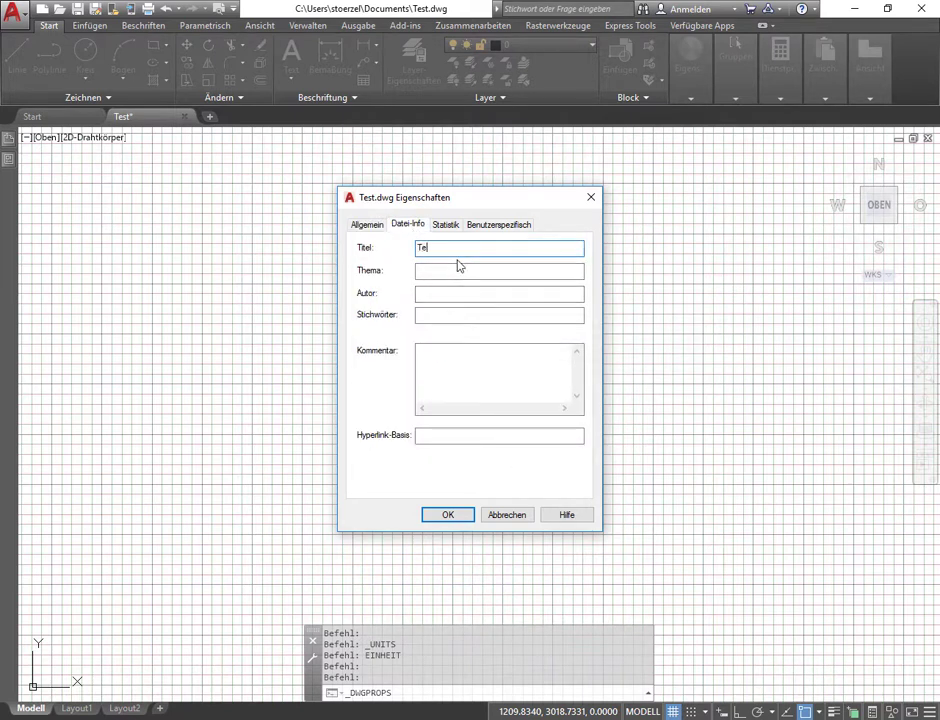
text(st)
key(Tab)
text(est)
key(Tab)
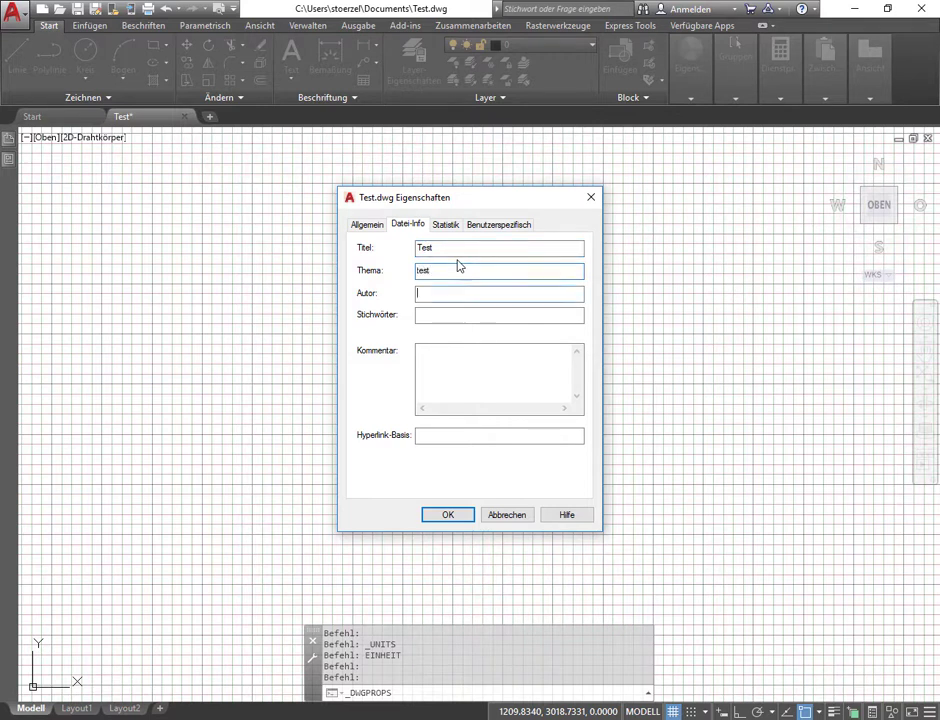
text(Joerg St)
text(oerzel)
click(447, 316)
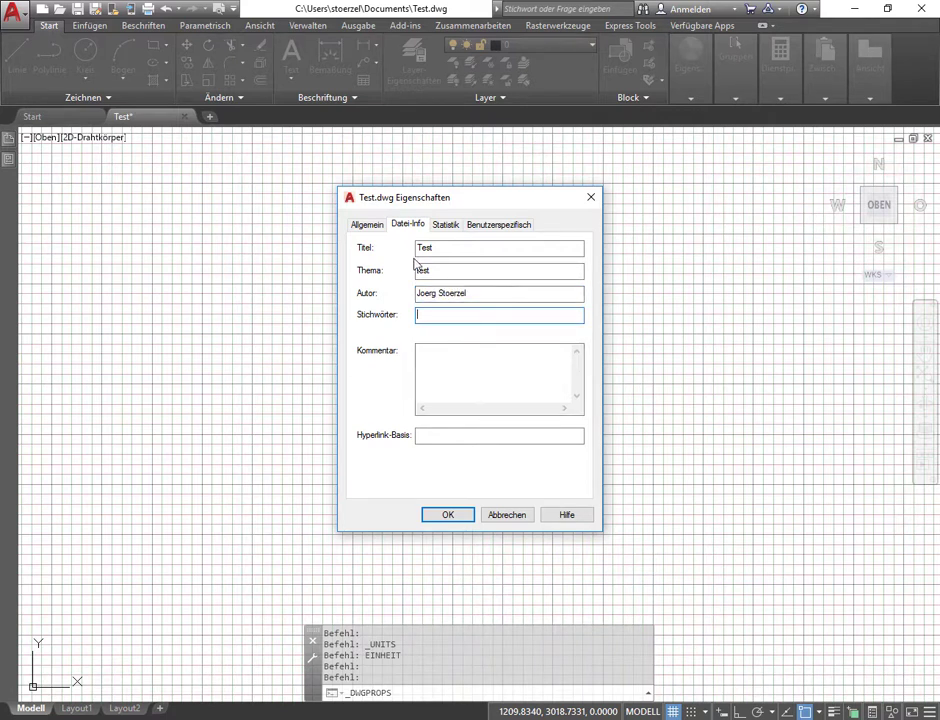
click(460, 365)
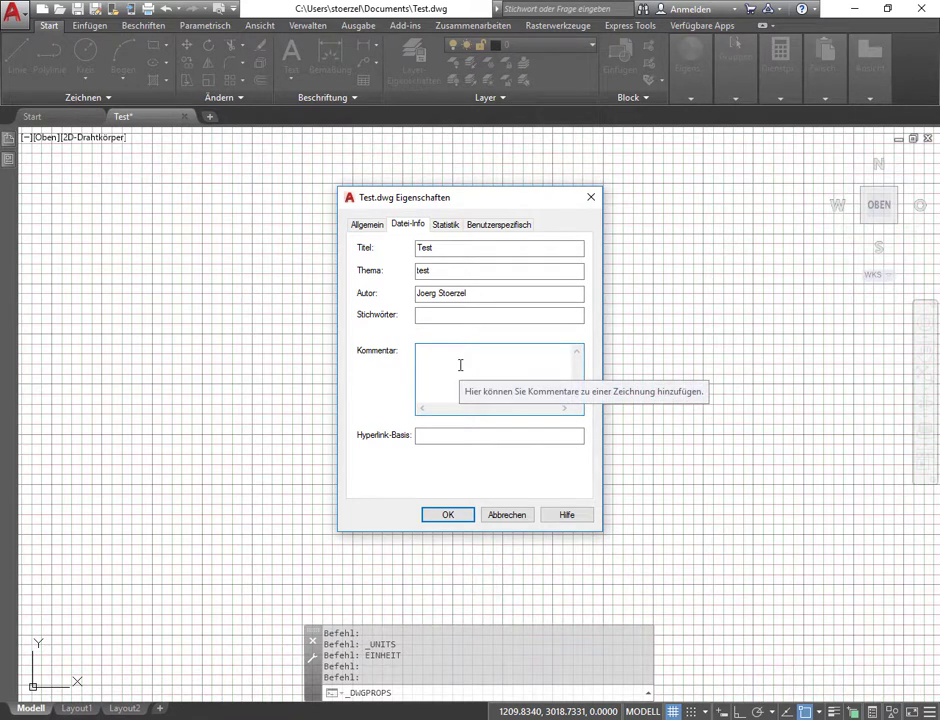
click(437, 435)
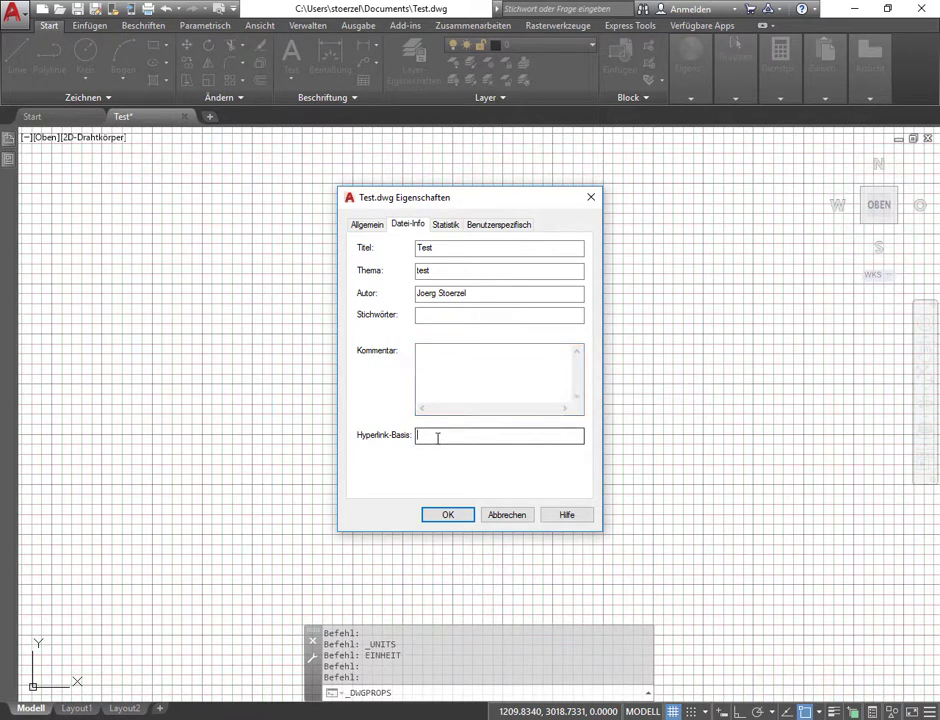
click(506, 226)
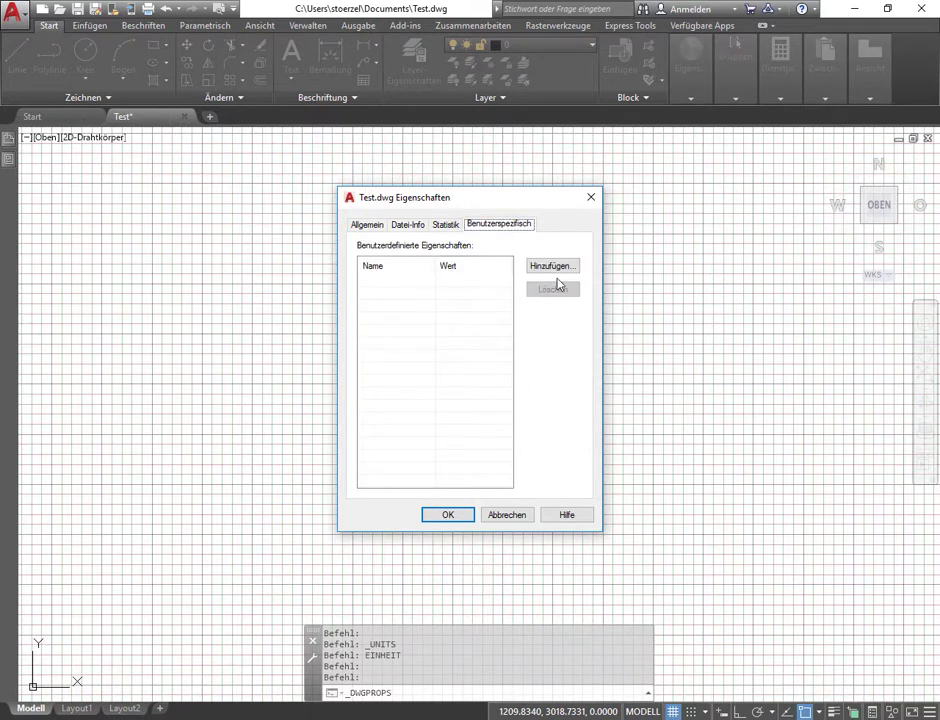
Add a custom property Firma with the value FH Kaernten.
click(553, 268)
text(Firma)
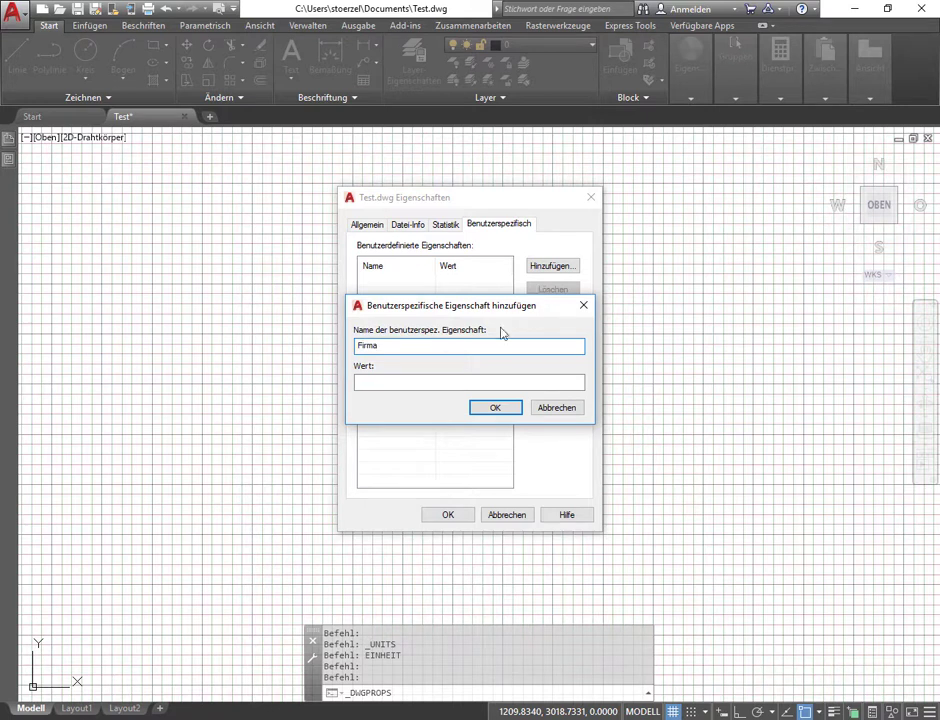
click(403, 382)
text(FH)
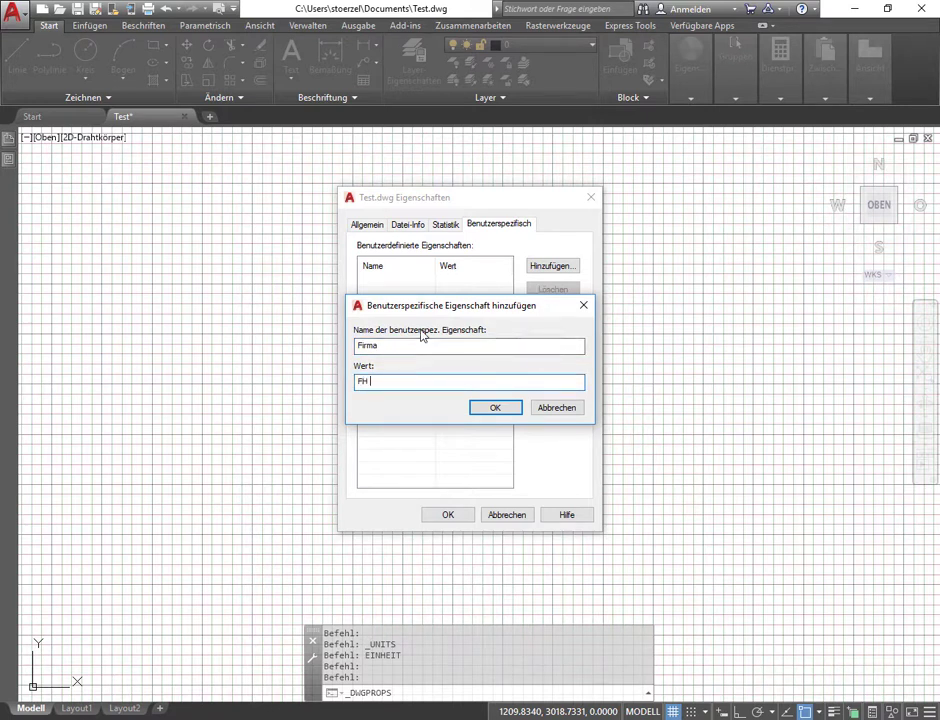
text( Kaernten)
click(505, 409)
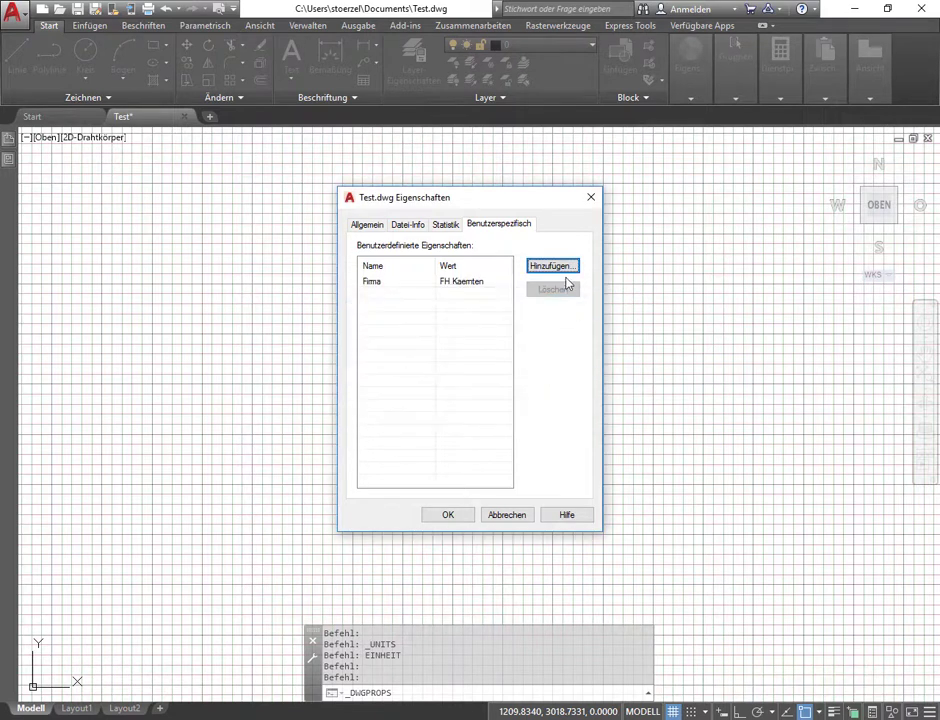
Add a custom property Projekt with the CAD 1 1. Sem. course value.
click(561, 268)
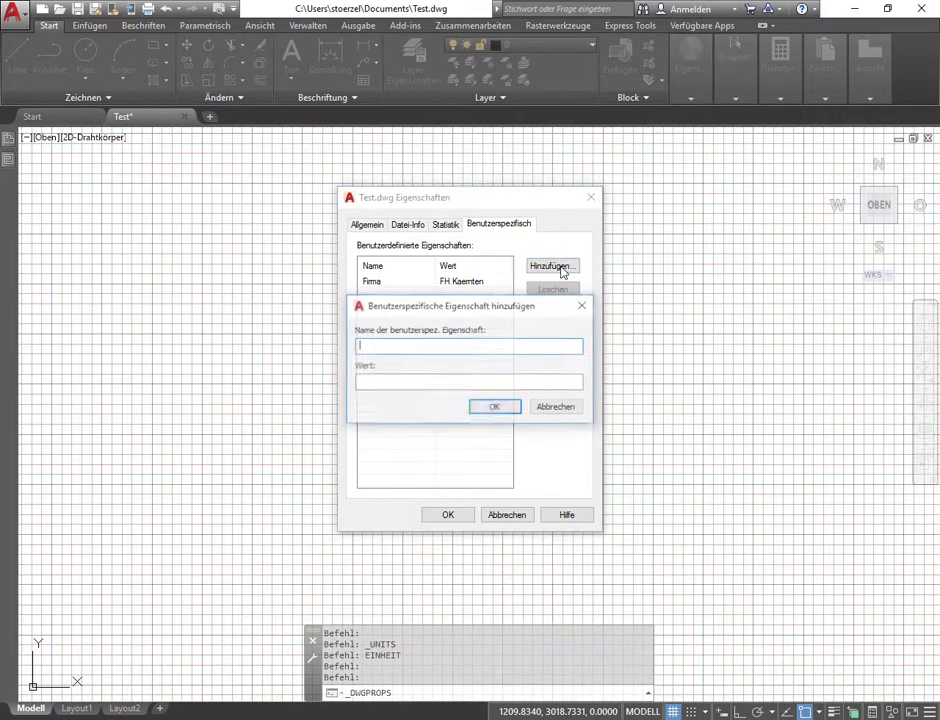
text(Projekt)
key(Tab)
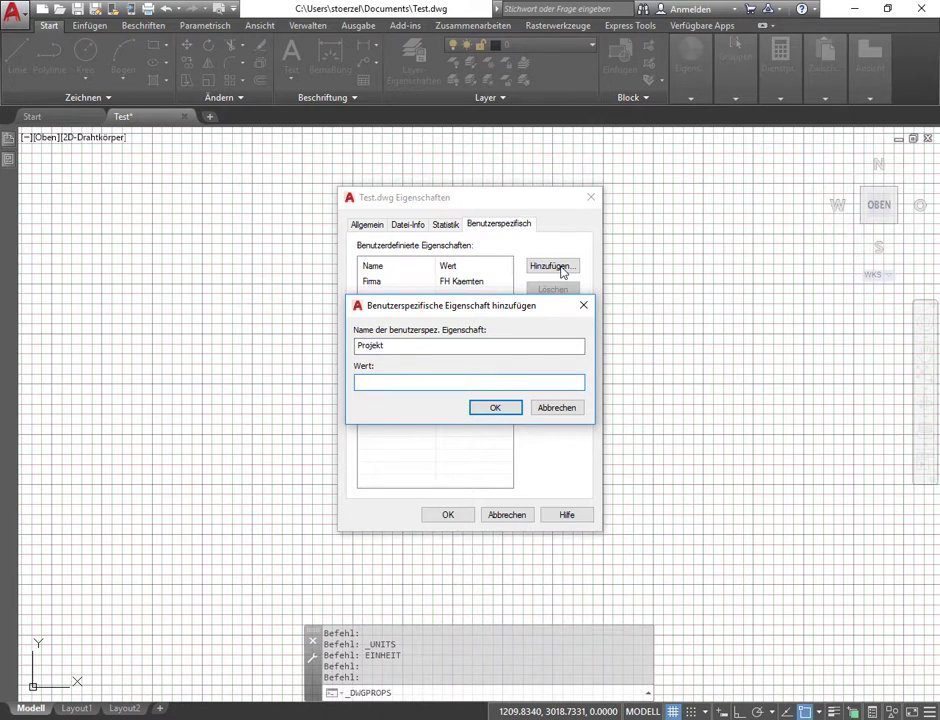
text(CAD 1 1. )
text(Sem. Ba)
text(ch Bi)
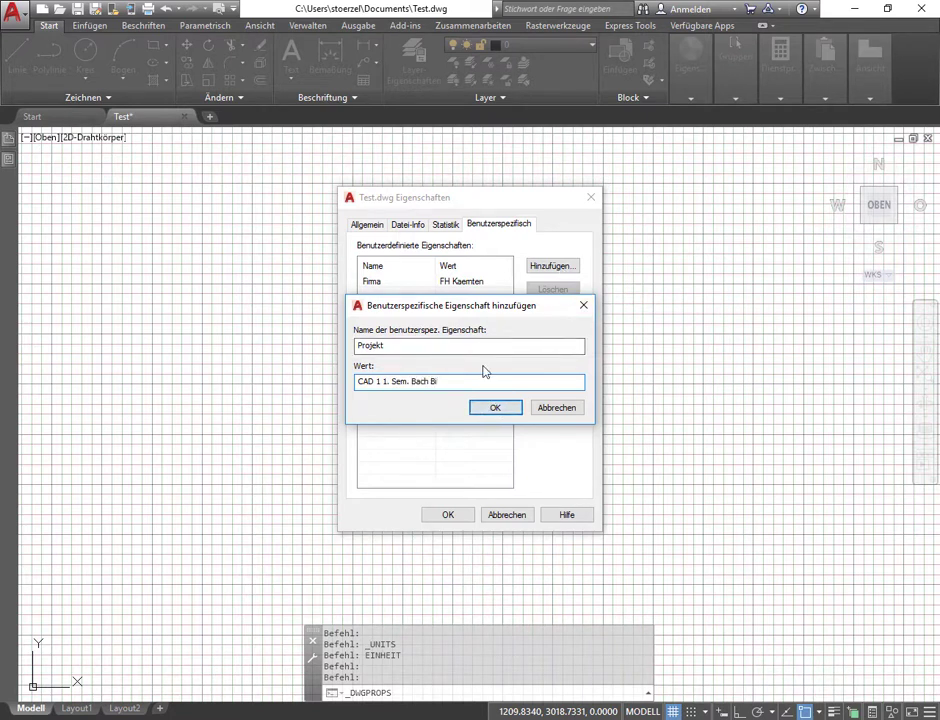
key(BackSpace)
click(497, 410)
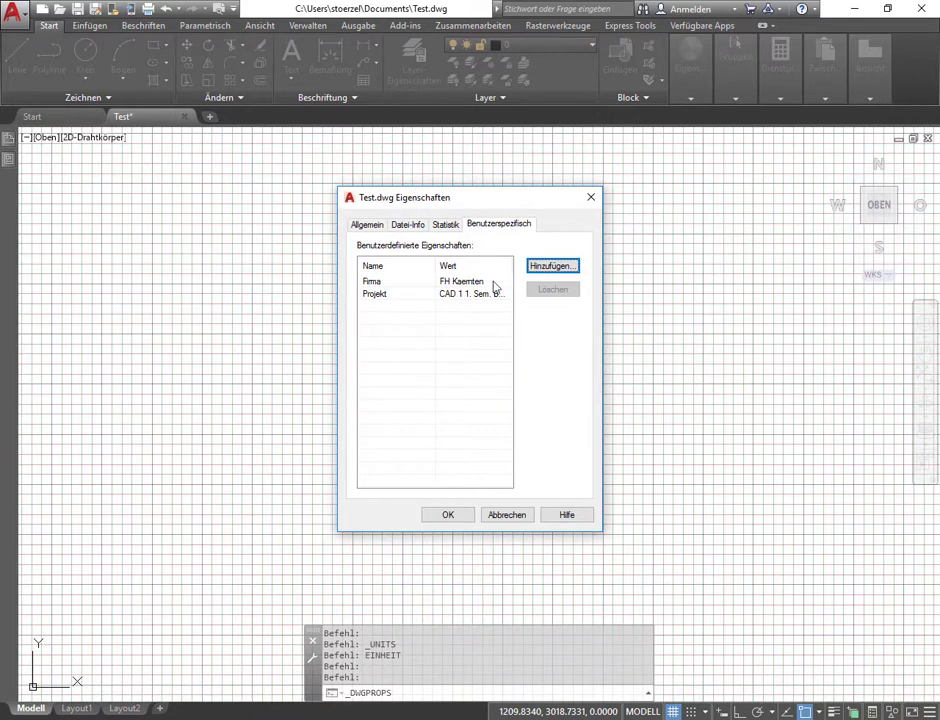
Review the Datei-Info summary and the custom properties, then close the properties with OK.
click(445, 224)
click(410, 225)
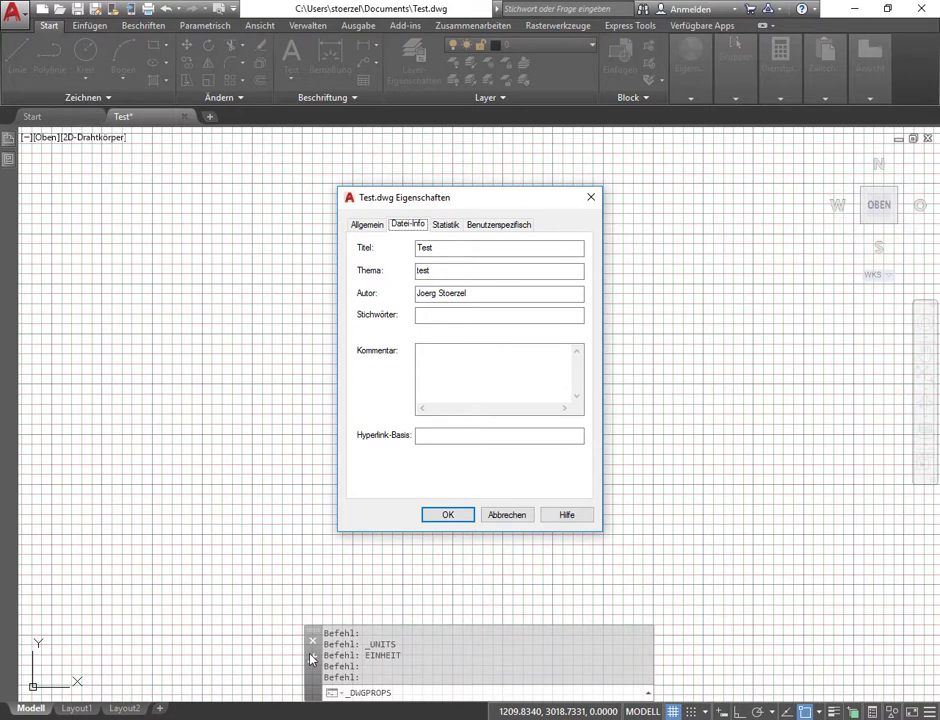
click(506, 226)
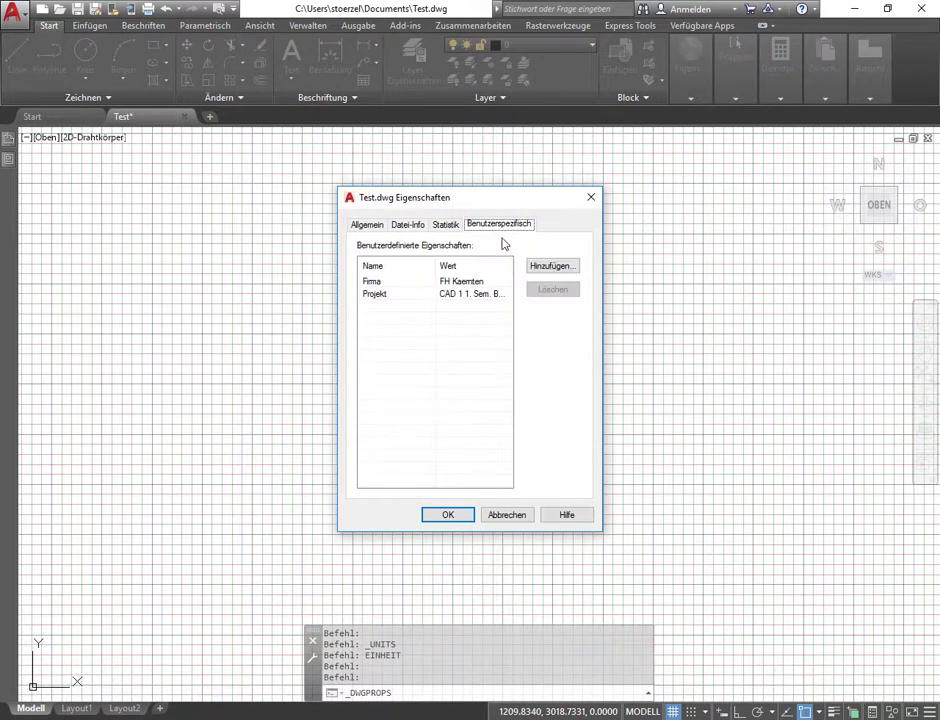
click(390, 295)
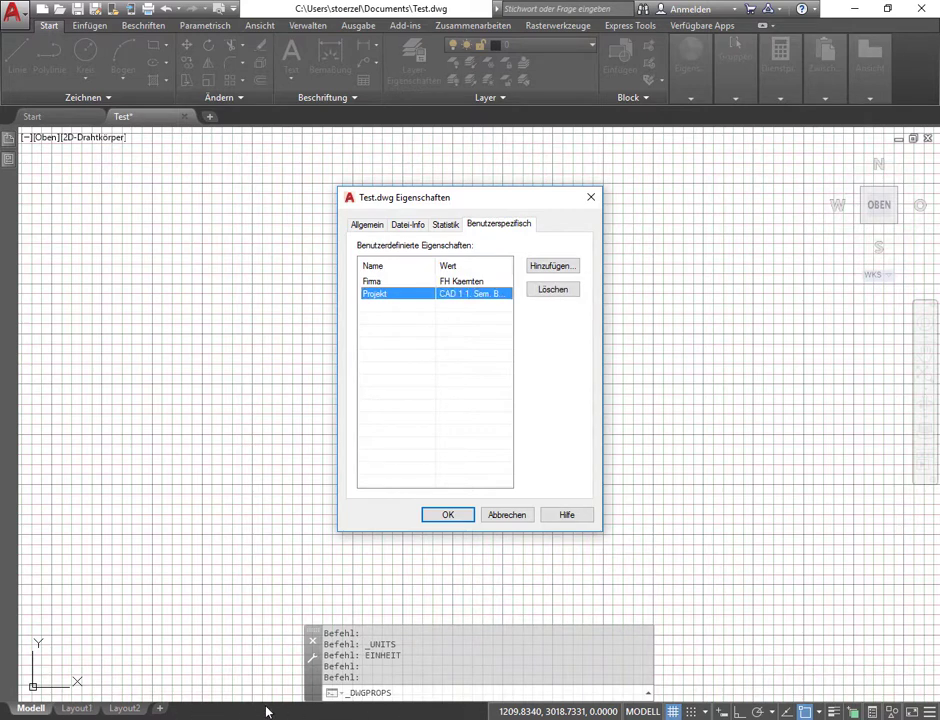
click(446, 513)
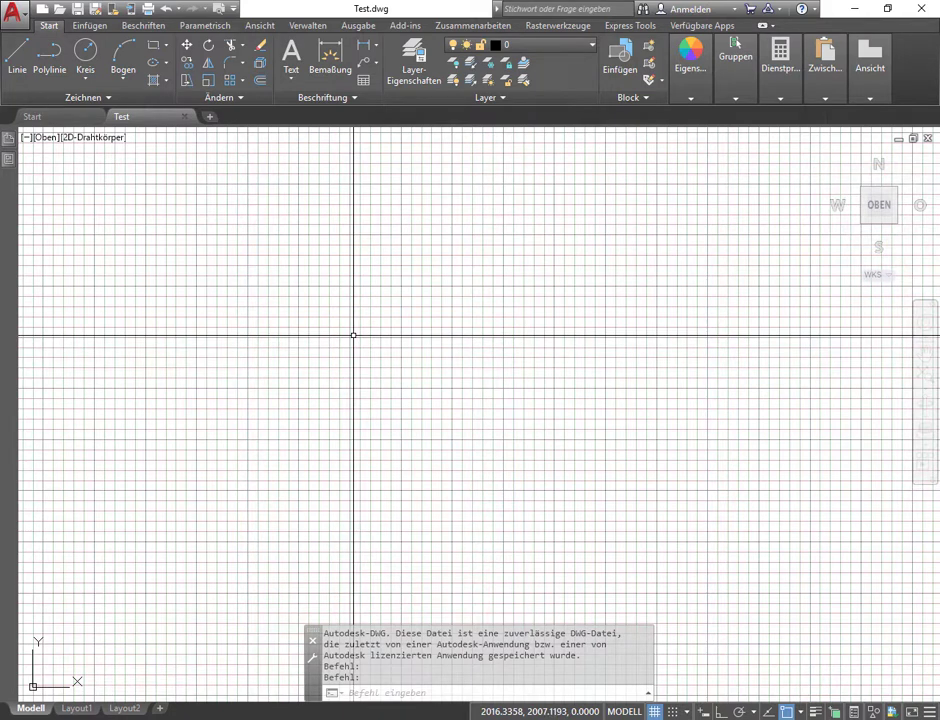
Zoom in on the grid and bring up the Fangmodus options on the status bar.
scroll(430, 381, up, 1)
scroll(430, 381, up, 2)
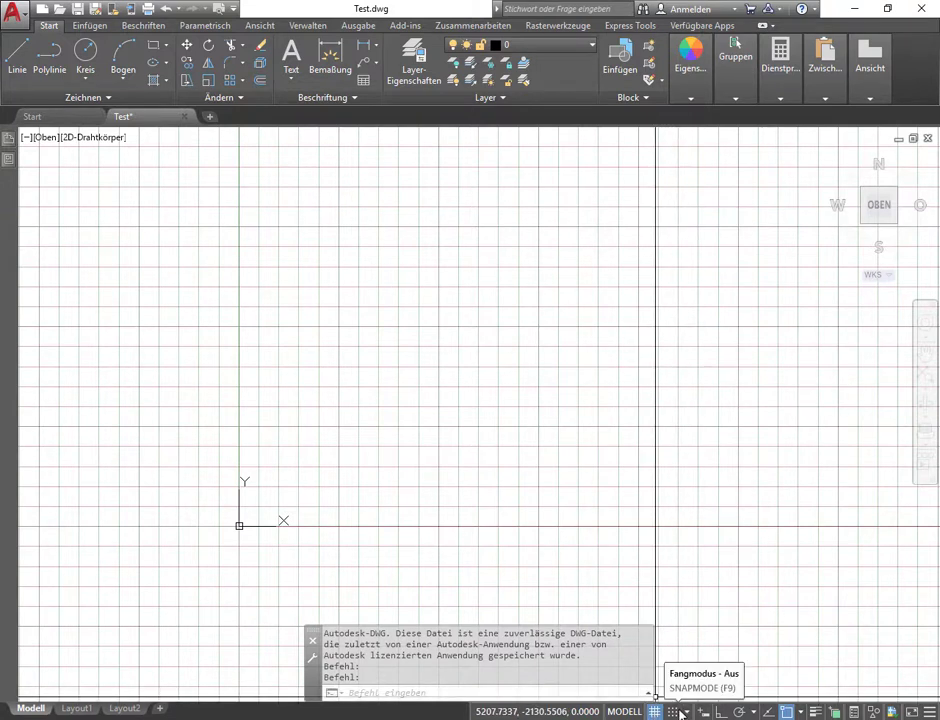
right_click(676, 712)
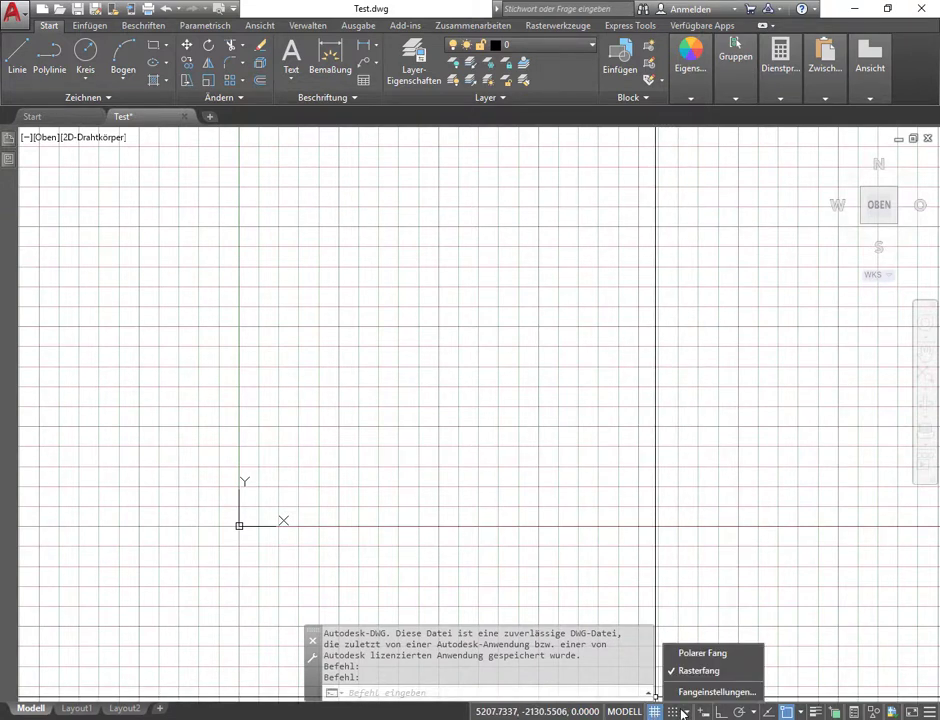
Enter 12.5 for snap X/Y spacing and grid X/Y spacing in the Fang und Raster settings.
click(689, 692)
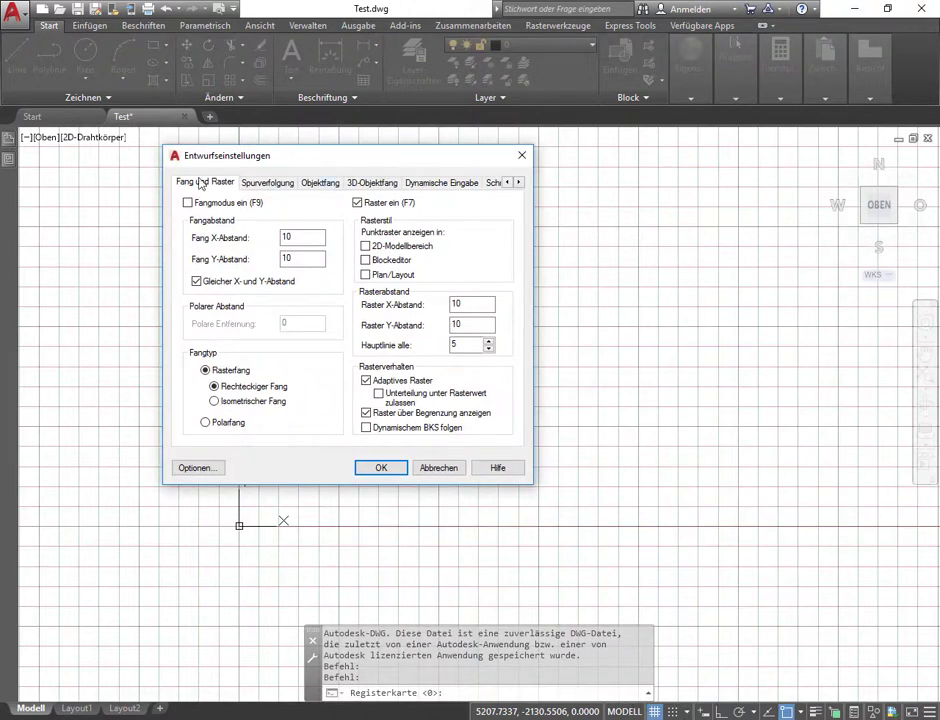
double_click(292, 238)
text(12.5)
click(300, 258)
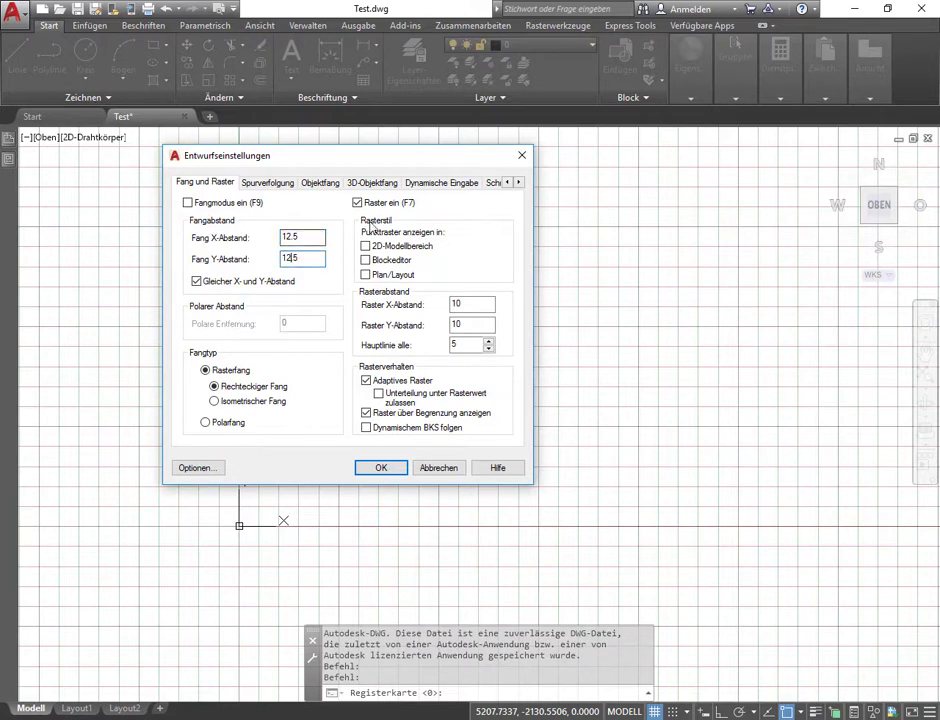
click(464, 303)
drag(464, 303, 448, 303)
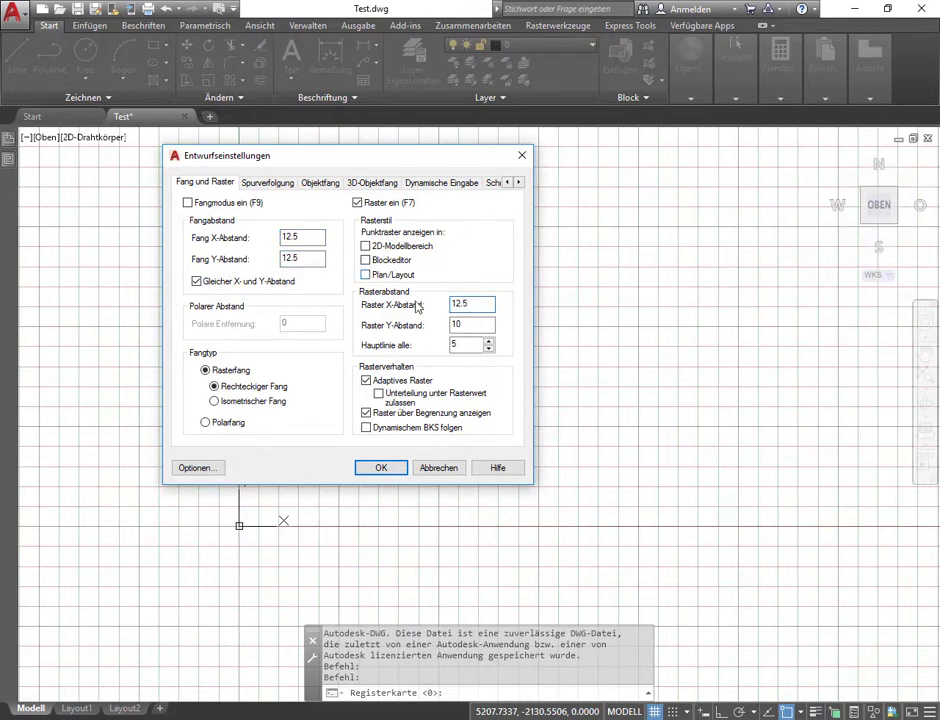
key(Tab)
text(12.5)
Set major lines every 8, keep Adaptives Raster on, and uncheck Raster über Begrenzung anzeigen.
double_click(479, 343)
text(8)
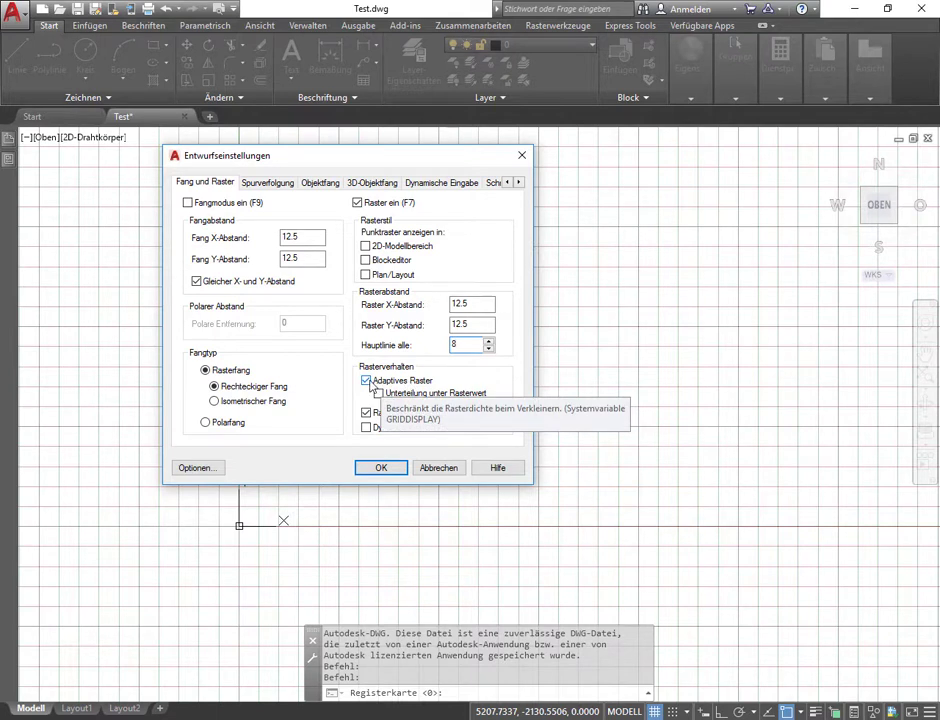
click(408, 383)
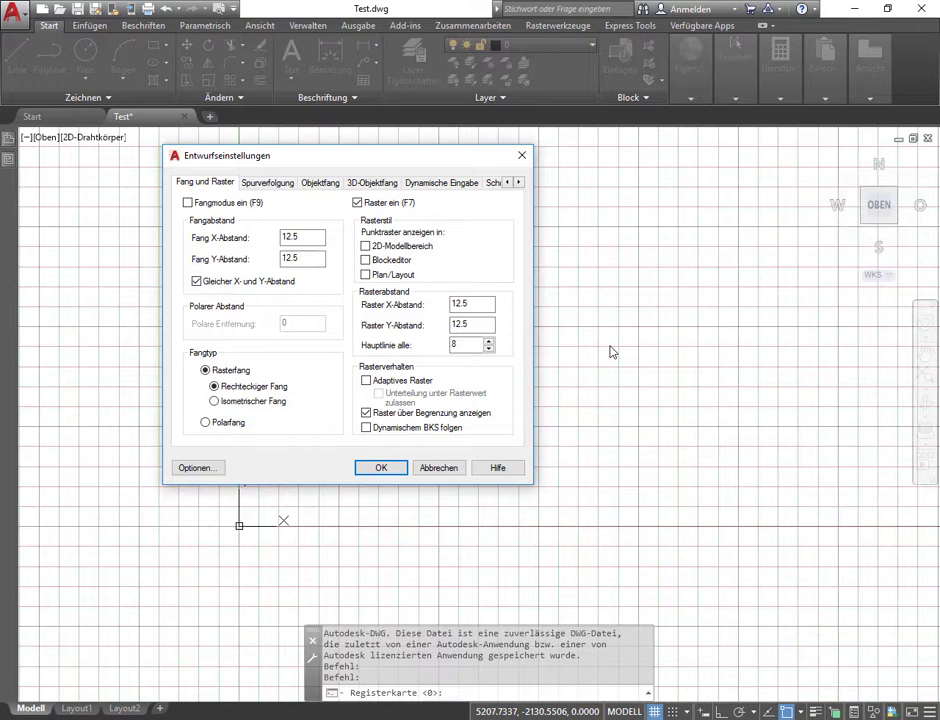
click(368, 380)
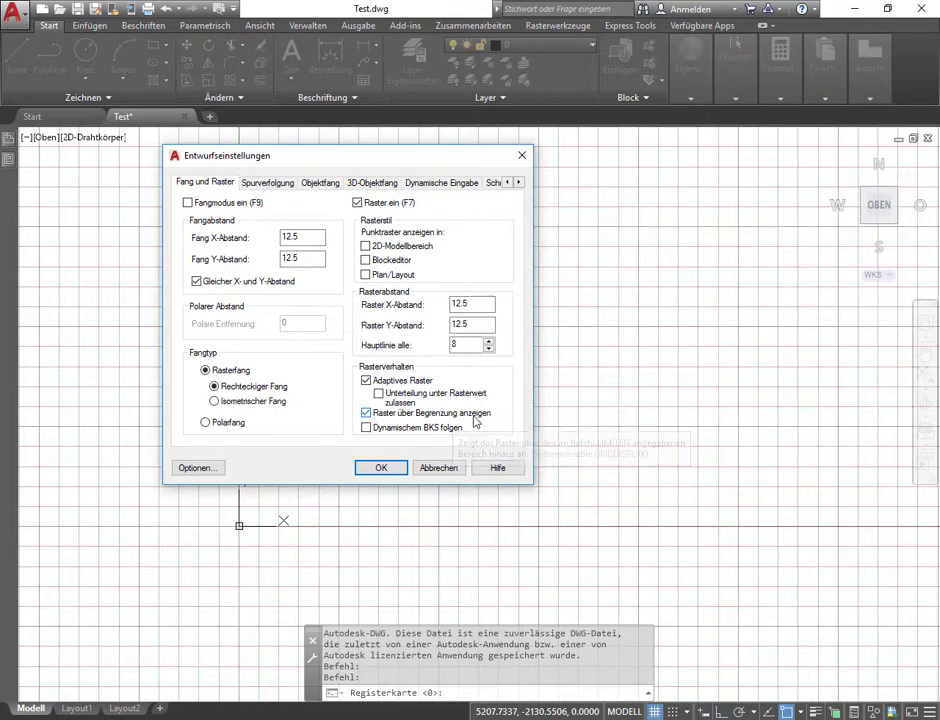
mouse_move(445, 413)
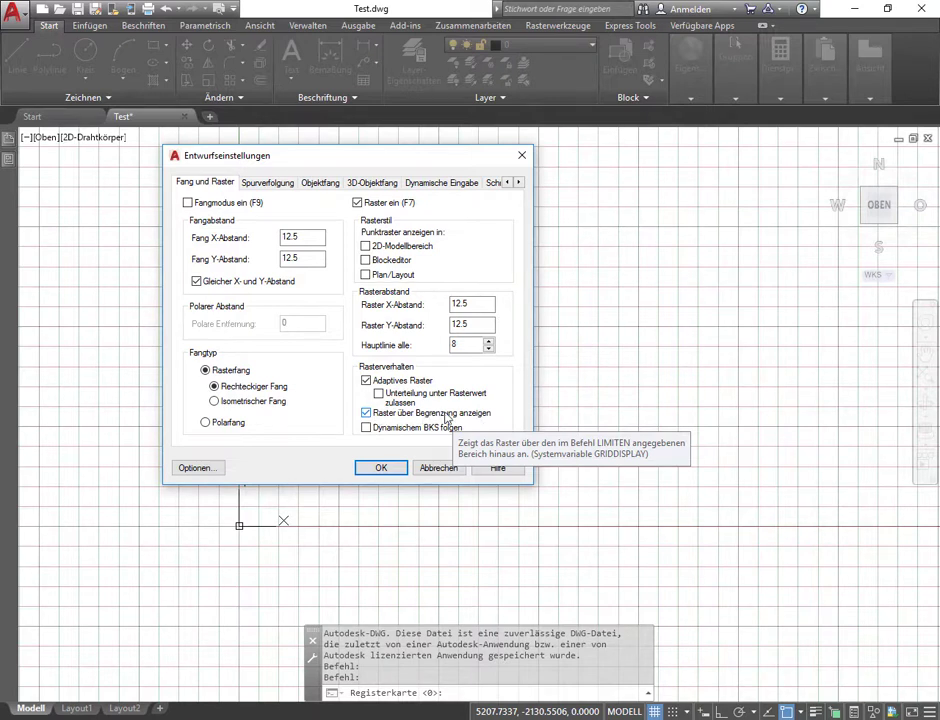
click(411, 418)
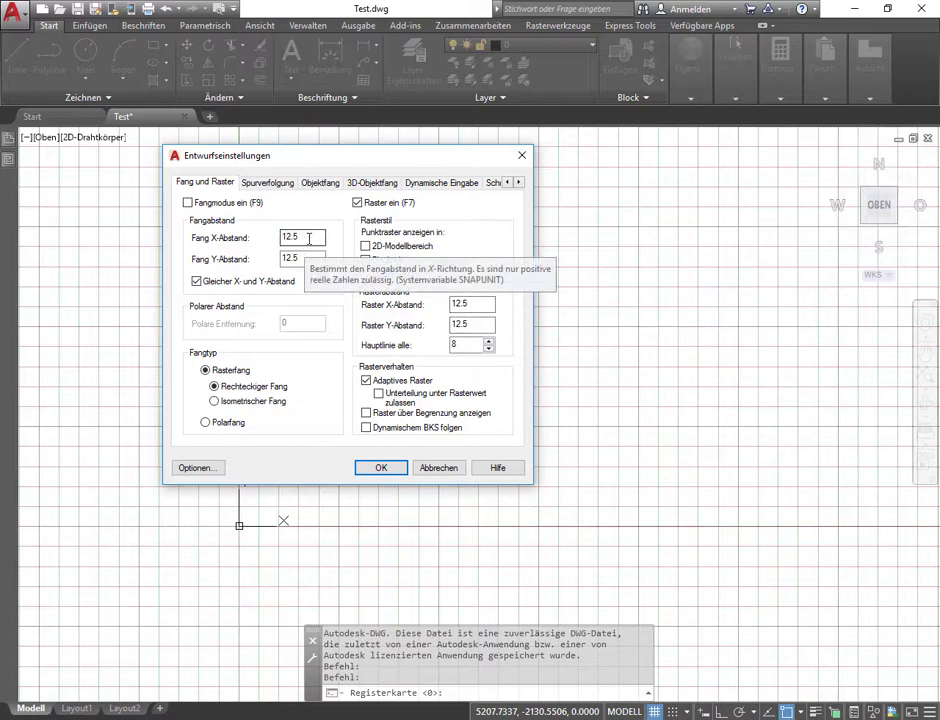
click(461, 304)
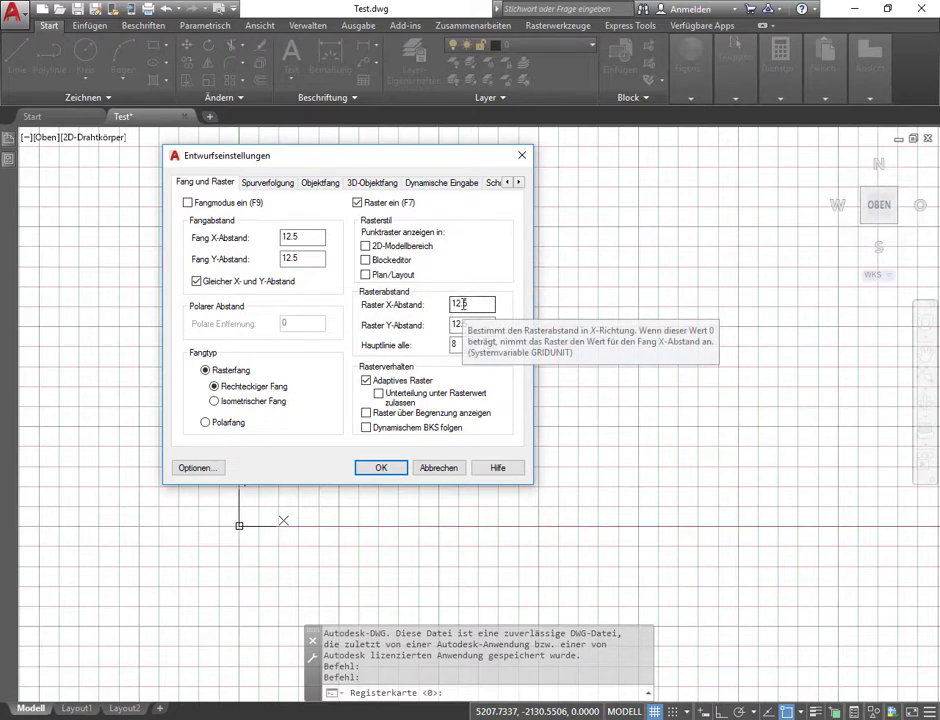
click(288, 240)
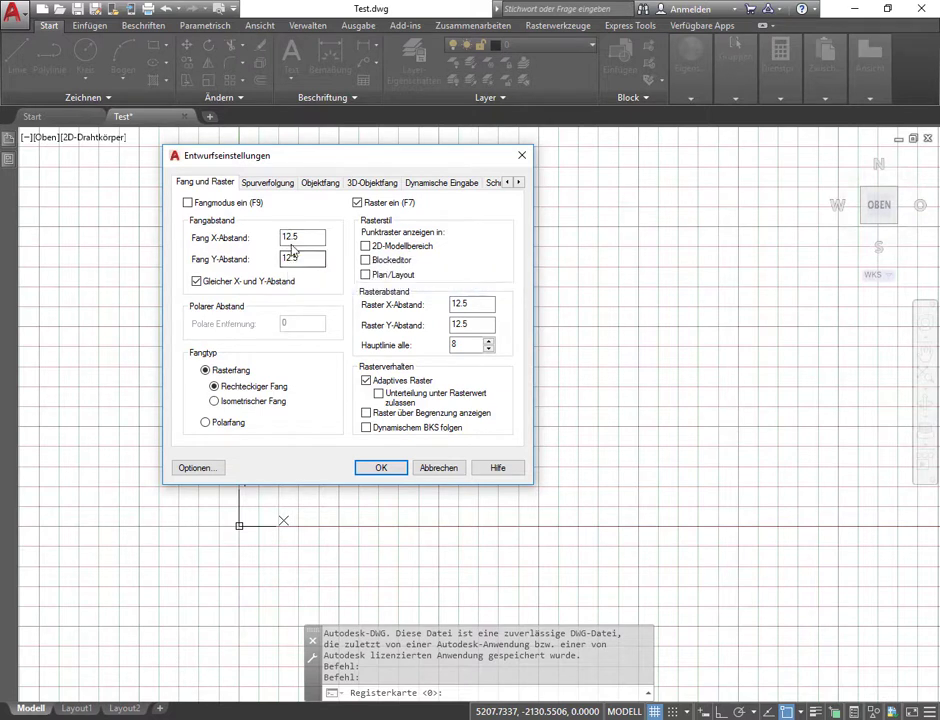
click(312, 257)
Apply the 12.5 snap and grid settings and centre the limited grid area in view.
click(380, 467)
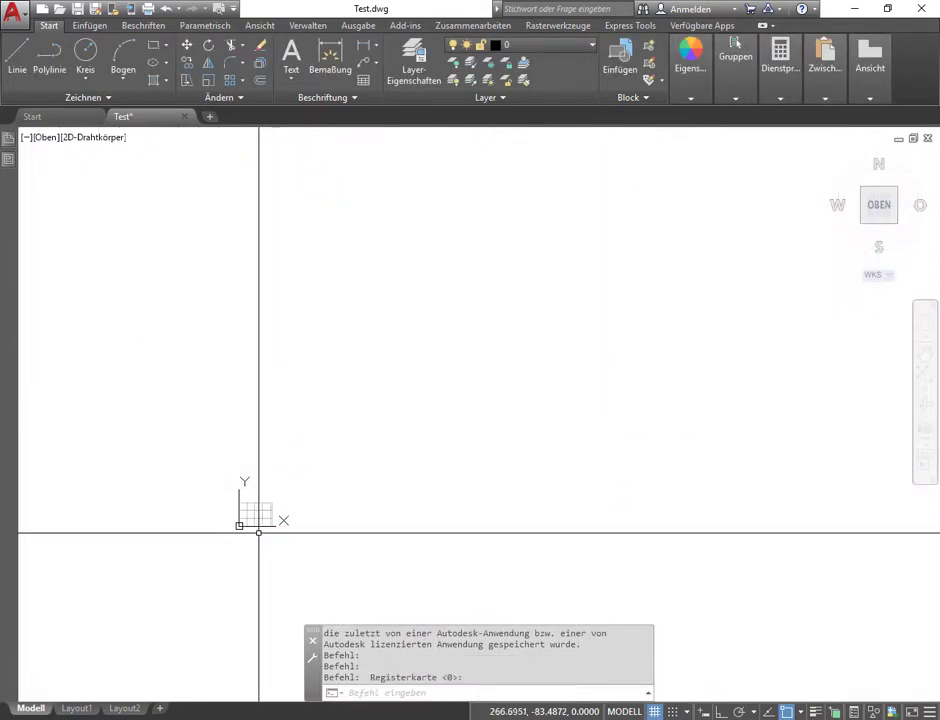
scroll(256, 522, up, 2)
scroll(254, 519, up, 5)
scroll(208, 497, up, 2)
scroll(231, 489, up, 5)
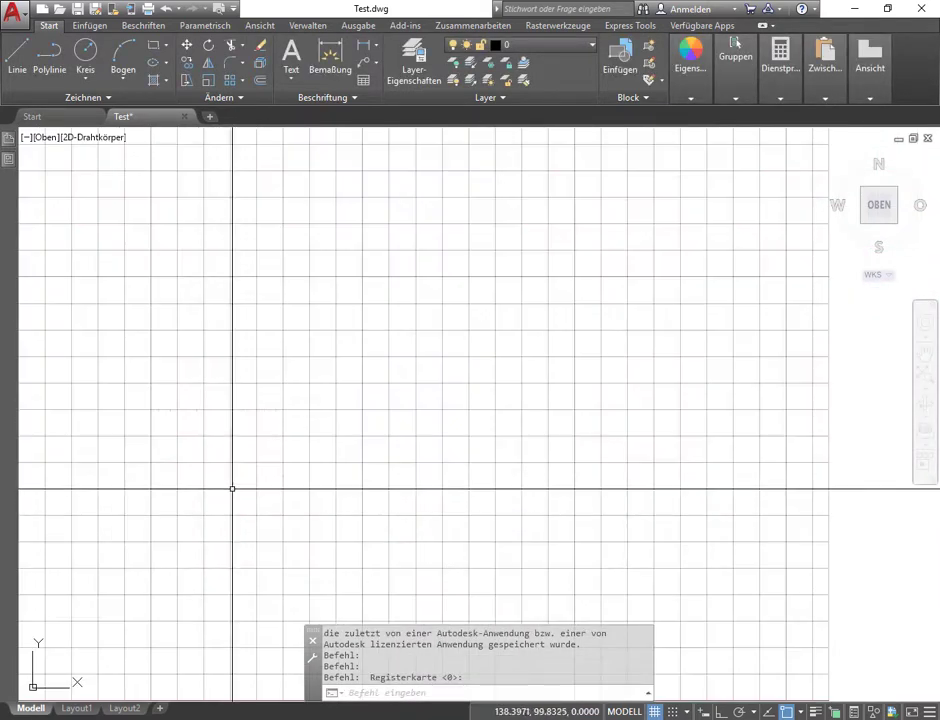
scroll(231, 489, down, 7)
middle_drag(231, 489, 335, 467)
scroll(292, 474, up, 3)
scroll(292, 474, up, 2)
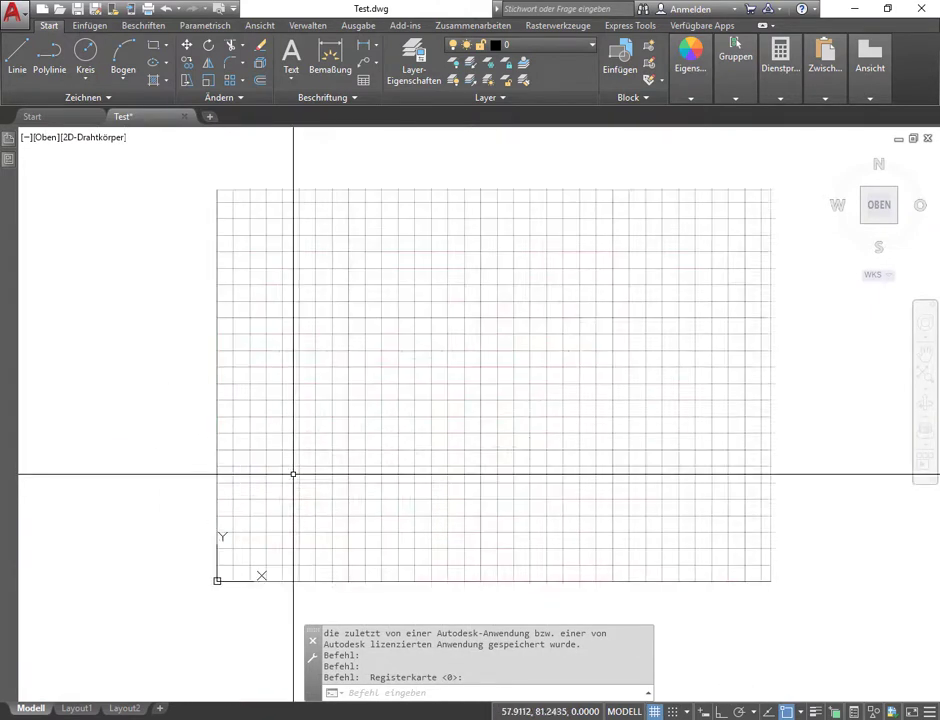
middle_drag(282, 419, 262, 421)
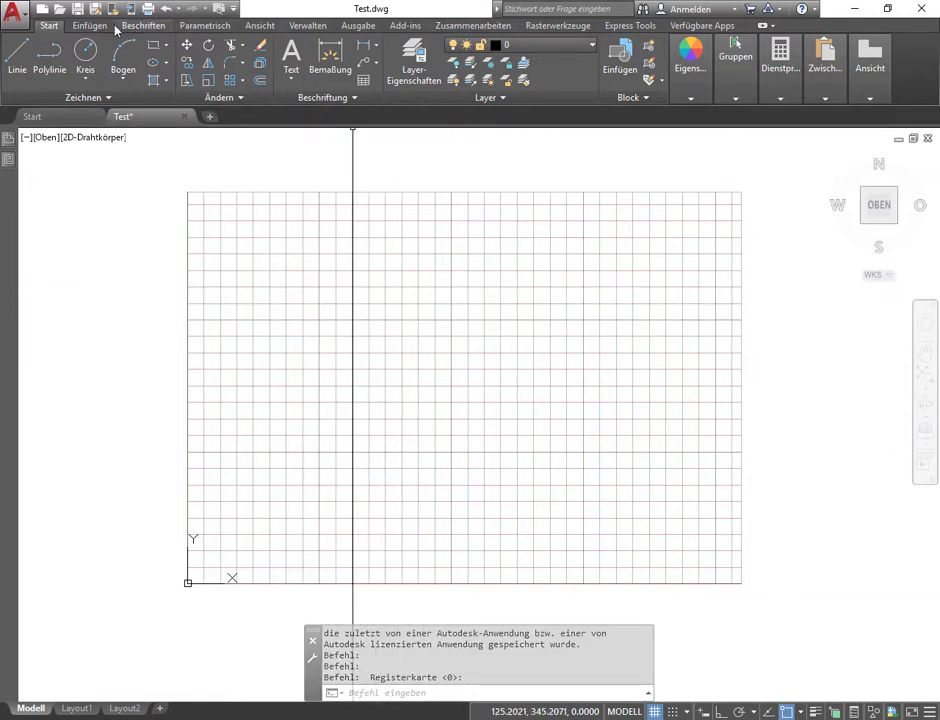
Turn on the classic menu bar and start Format > Limiten.
click(235, 12)
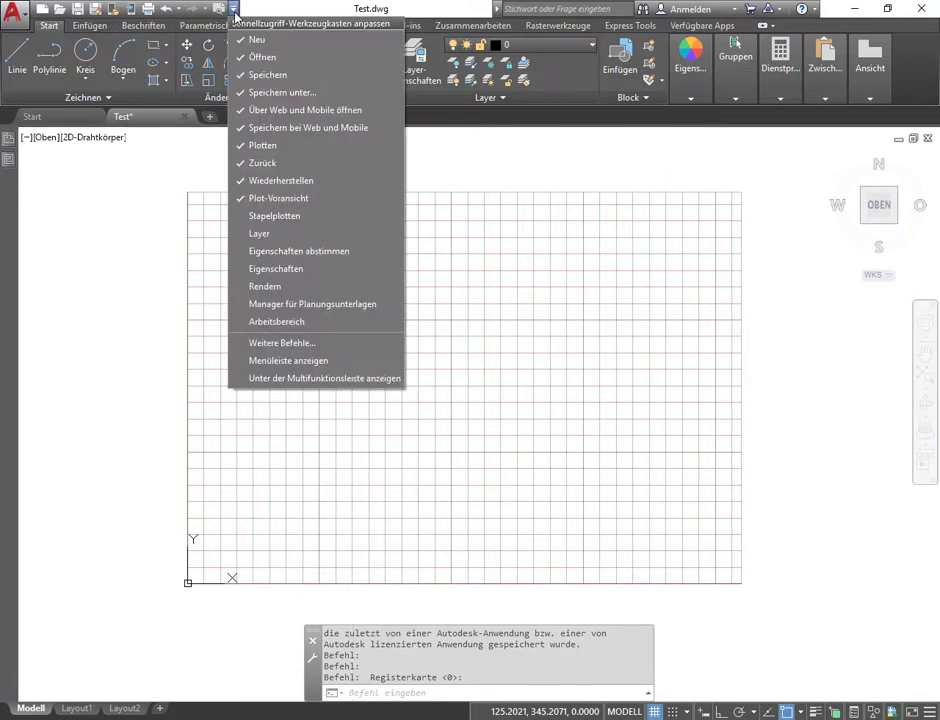
click(263, 361)
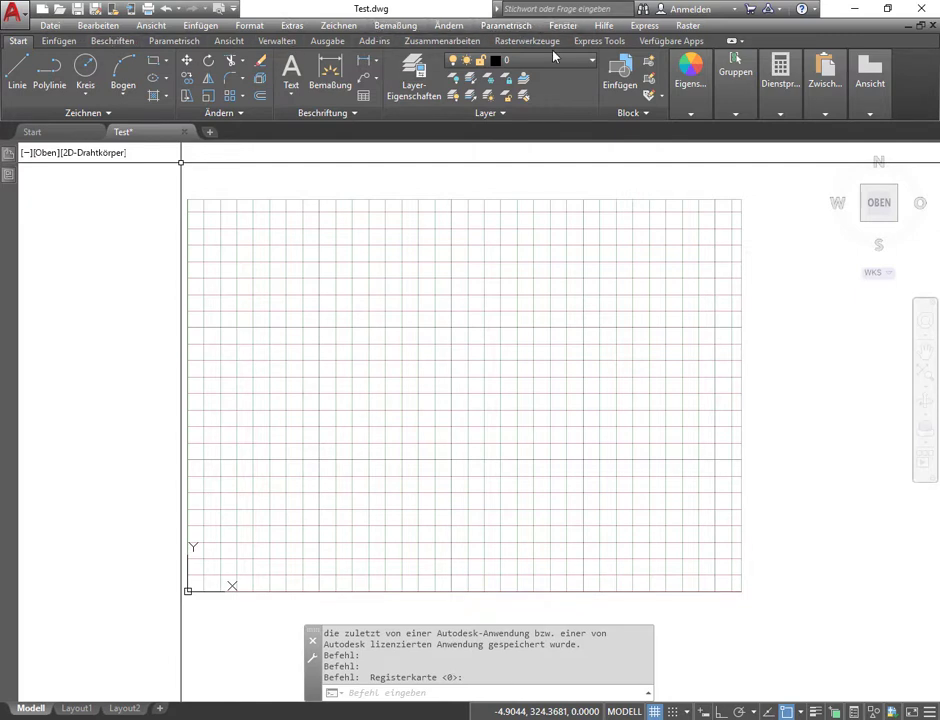
click(250, 26)
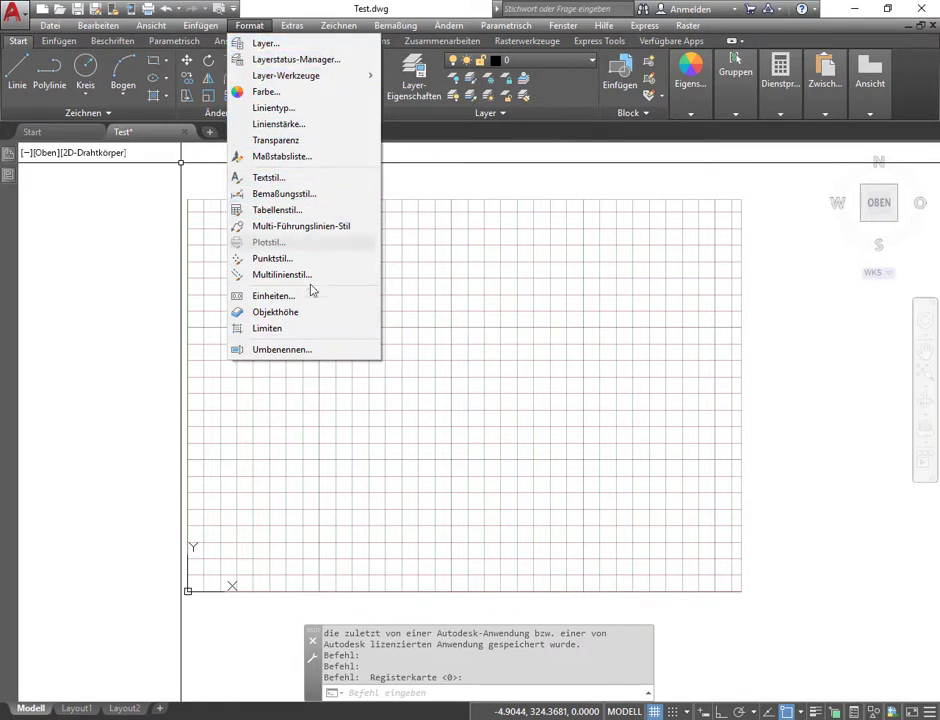
click(268, 329)
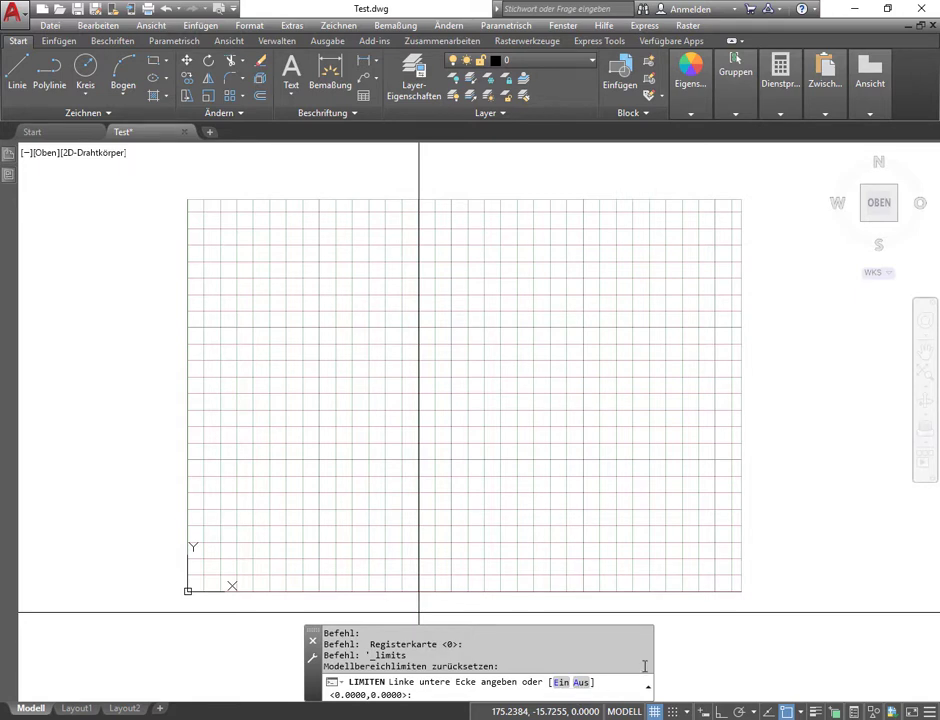
Draw a three-point test line left of the grid while limits checking is still off.
key(Escape)
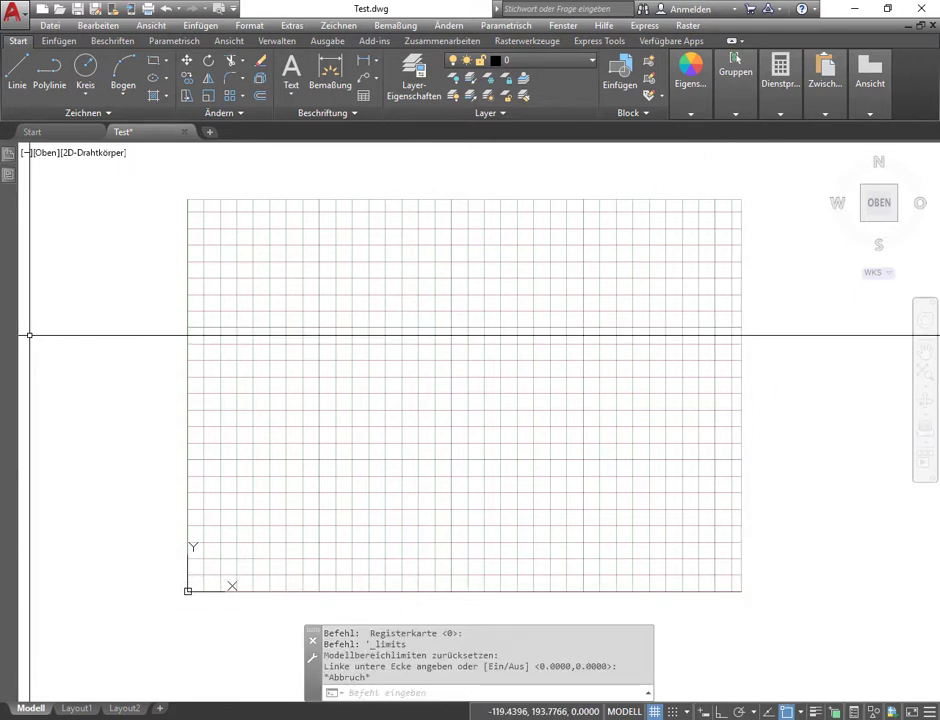
click(15, 68)
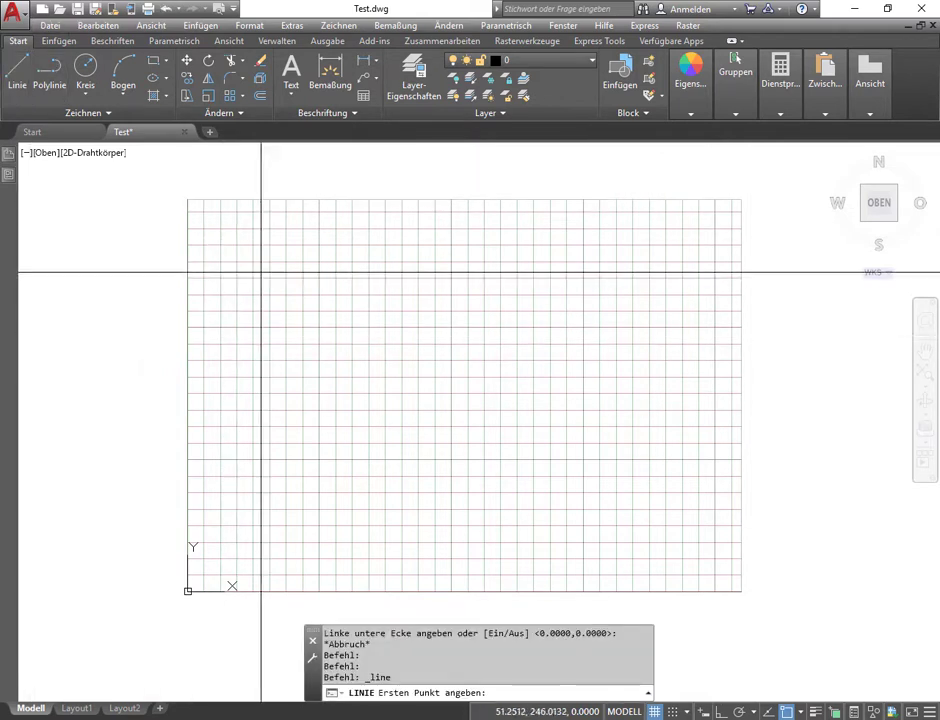
click(88, 316)
click(155, 418)
click(64, 455)
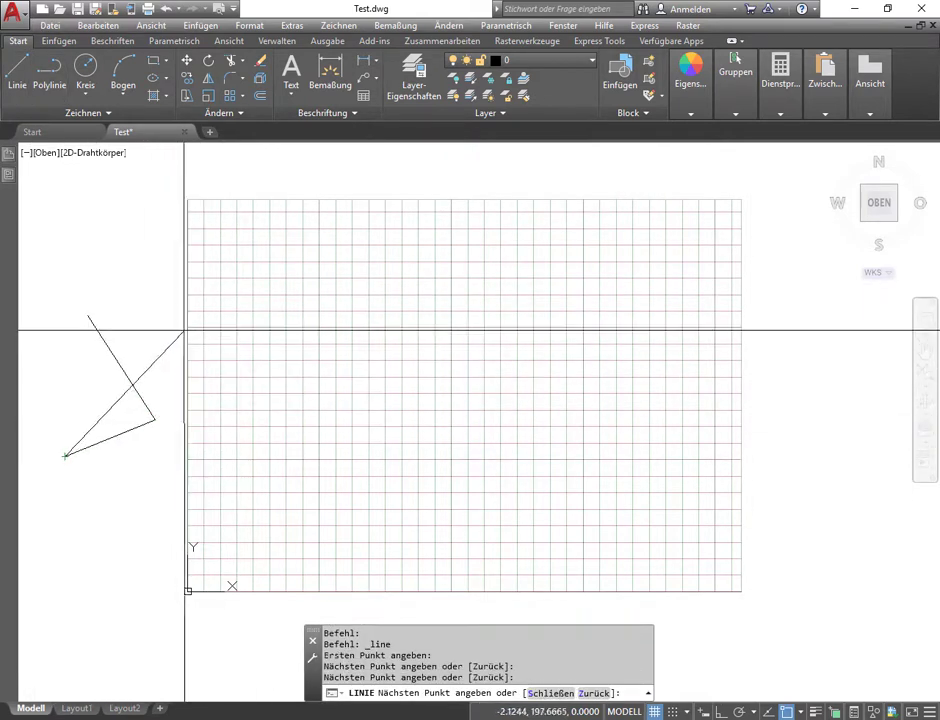
key(Escape)
Rerun LIMITS from the recent commands and switch limits checking ON (Ein).
right_click(240, 334)
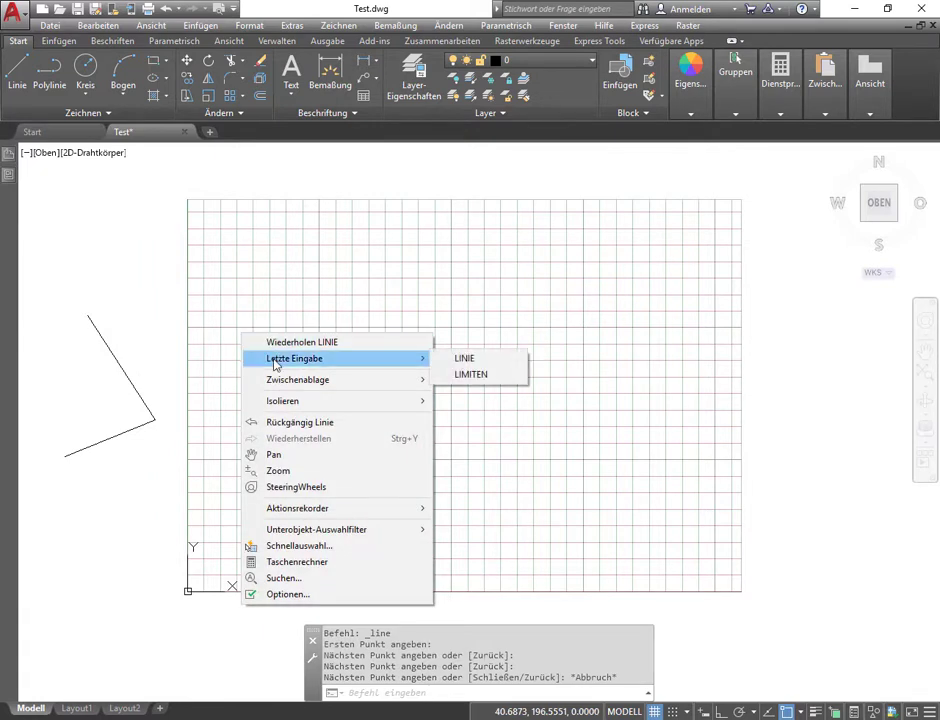
click(457, 377)
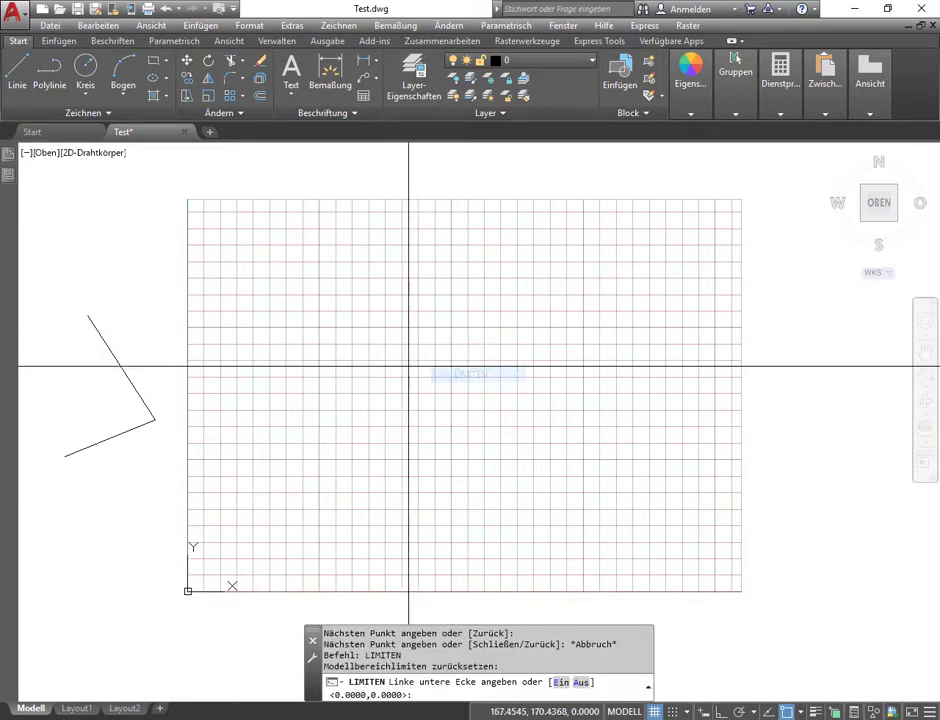
click(563, 682)
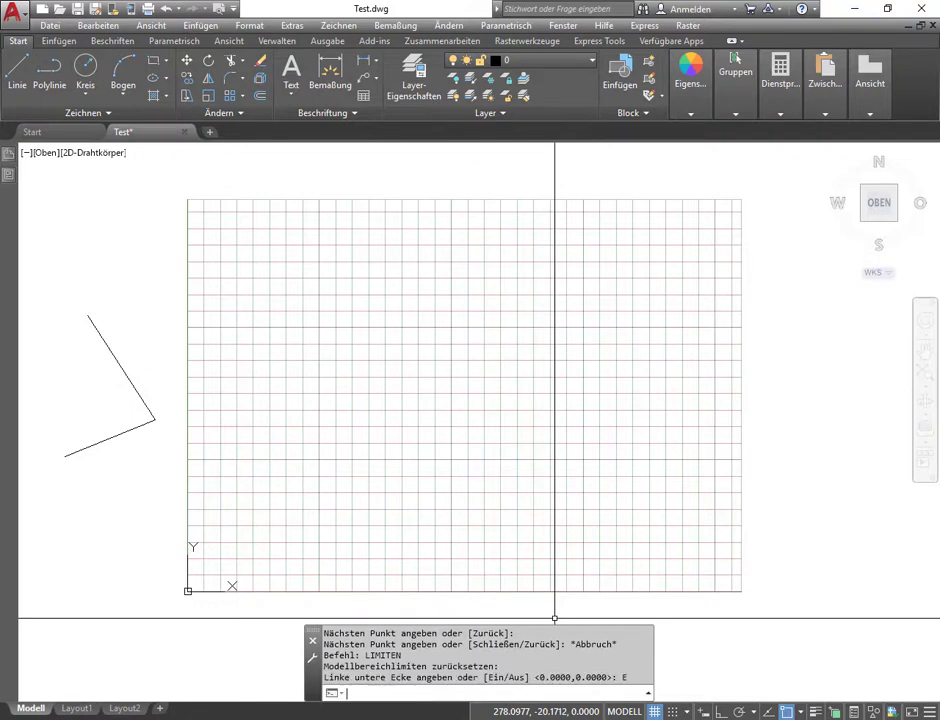
Draw a six-corner test line inside the grid; picks outside the limits are rejected.
click(18, 68)
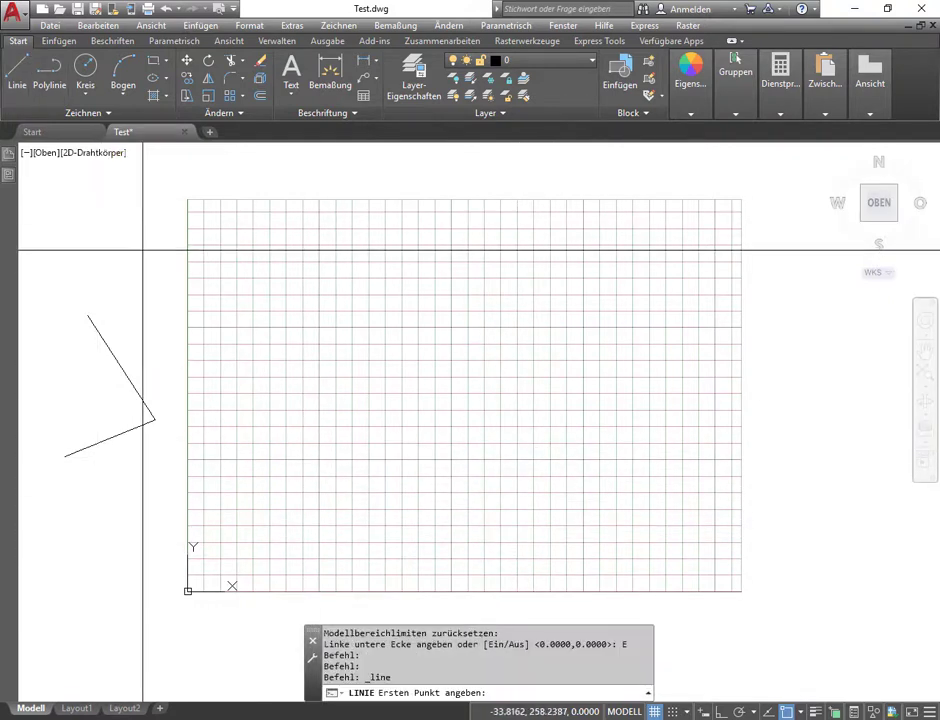
click(88, 315)
click(105, 260)
click(197, 295)
click(72, 316)
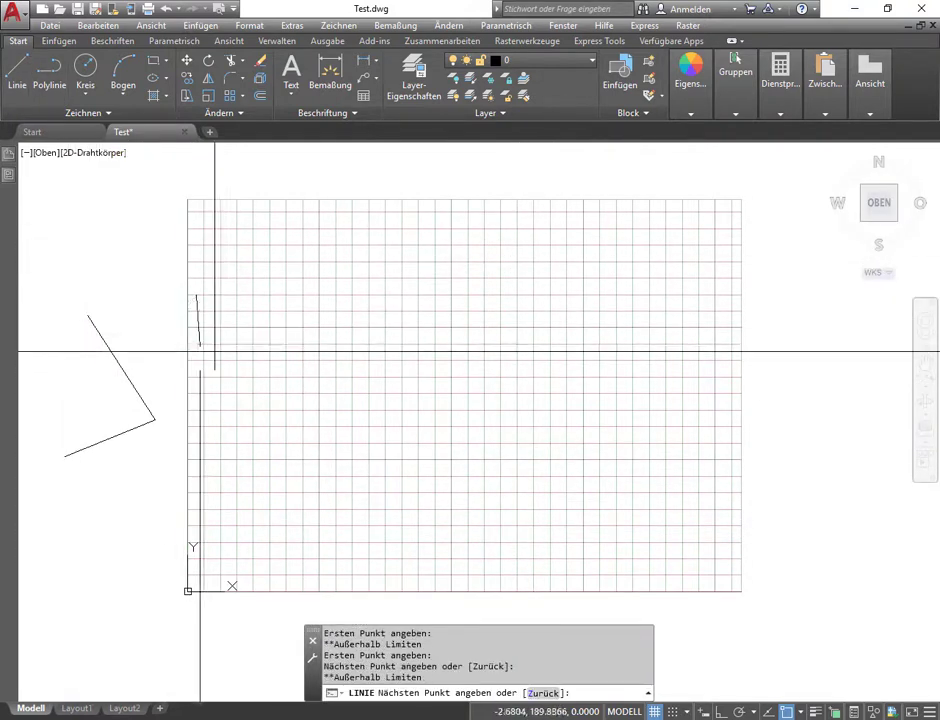
click(302, 389)
click(553, 320)
click(263, 268)
click(363, 456)
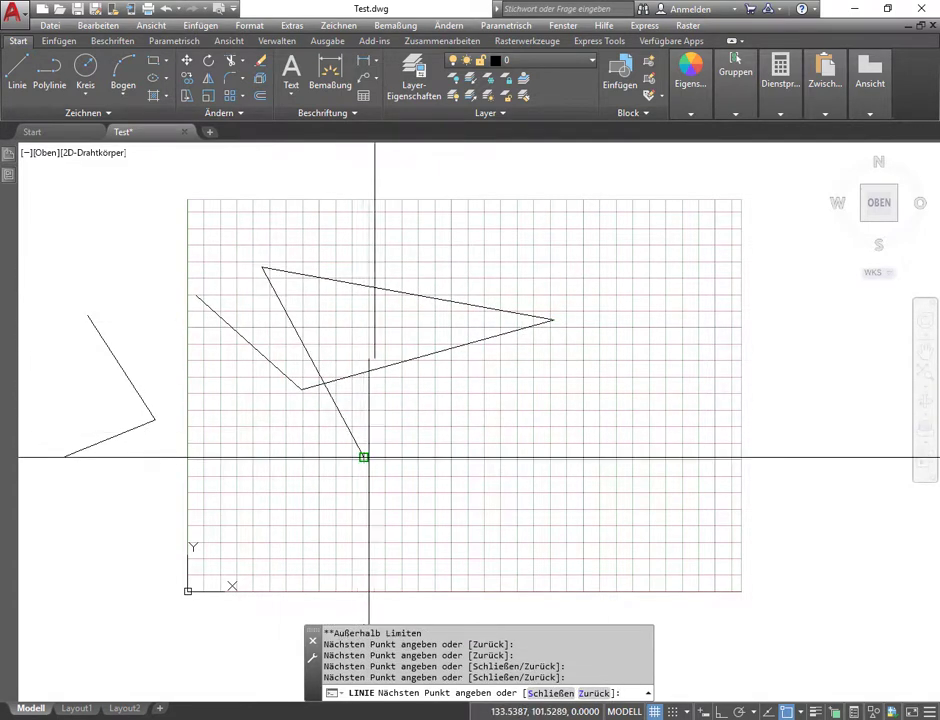
click(563, 444)
key(Escape)
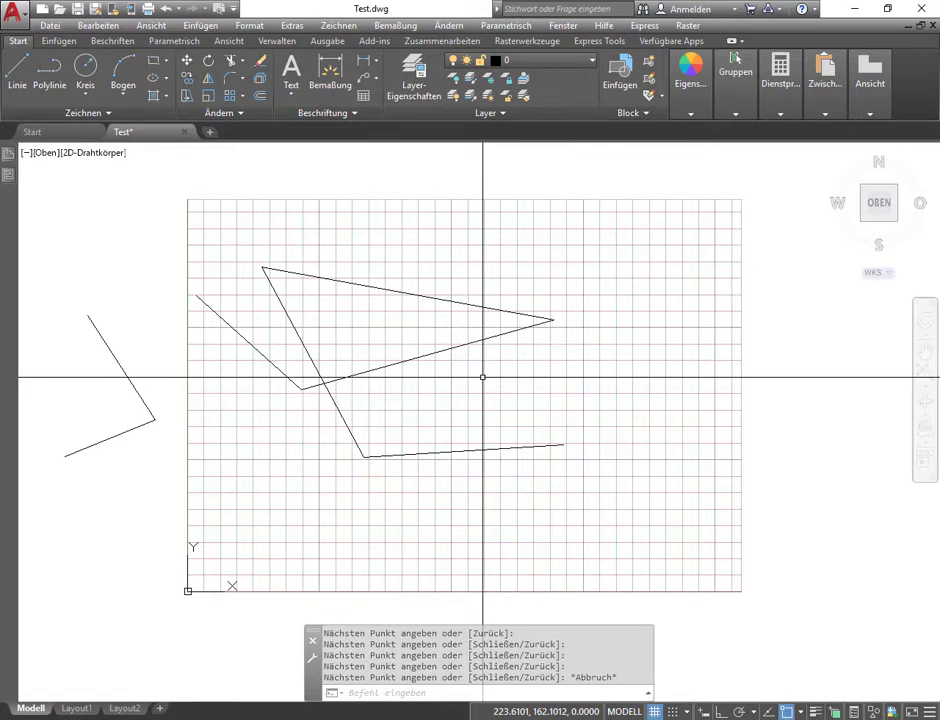
right_click(483, 377)
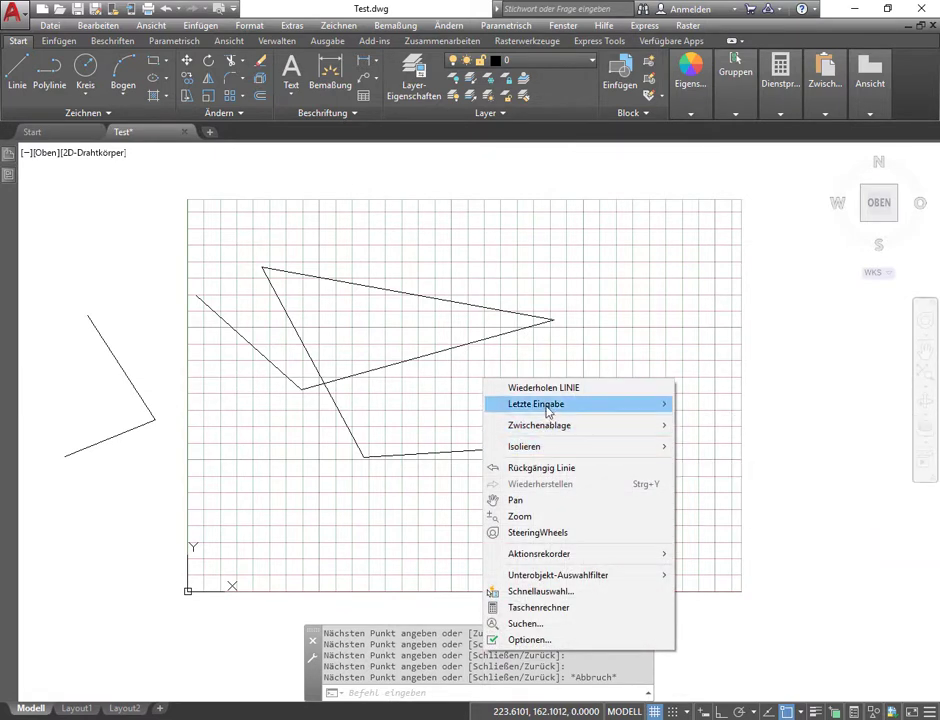
mouse_move(540, 404)
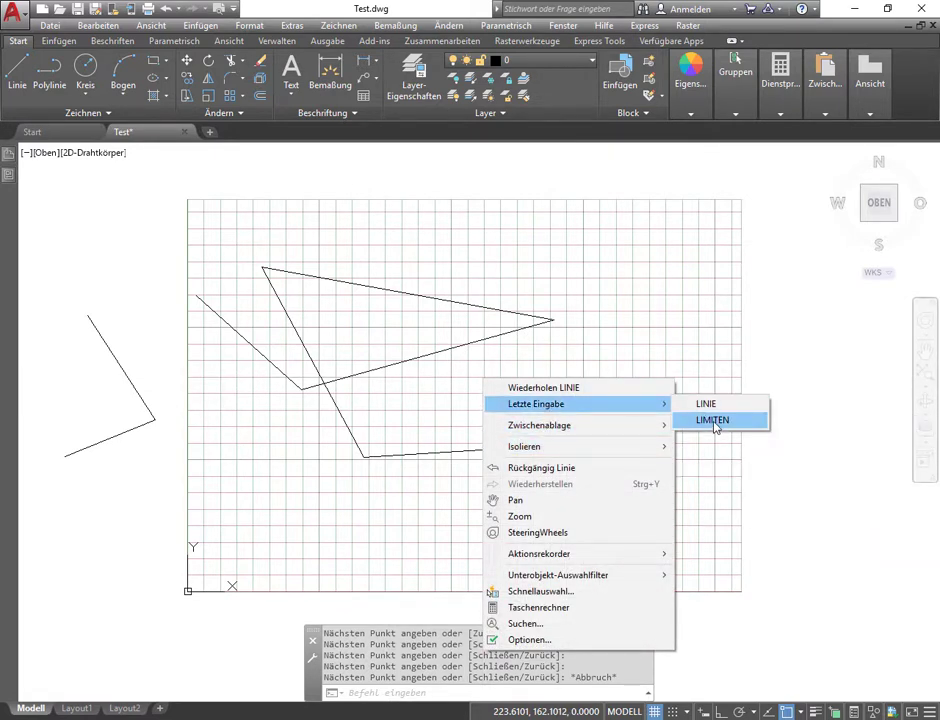
Rerun LIMITS, accept -100,-100 as lower-left corner and set upper-right corner to 800,1200.
click(712, 420)
text(-100,-100)
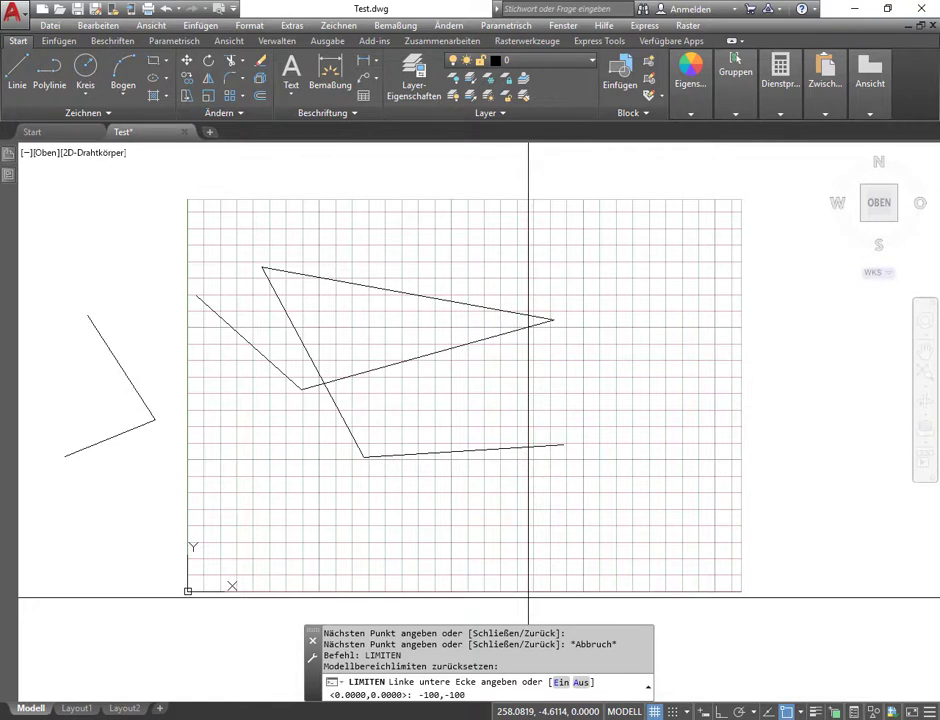
key(Return)
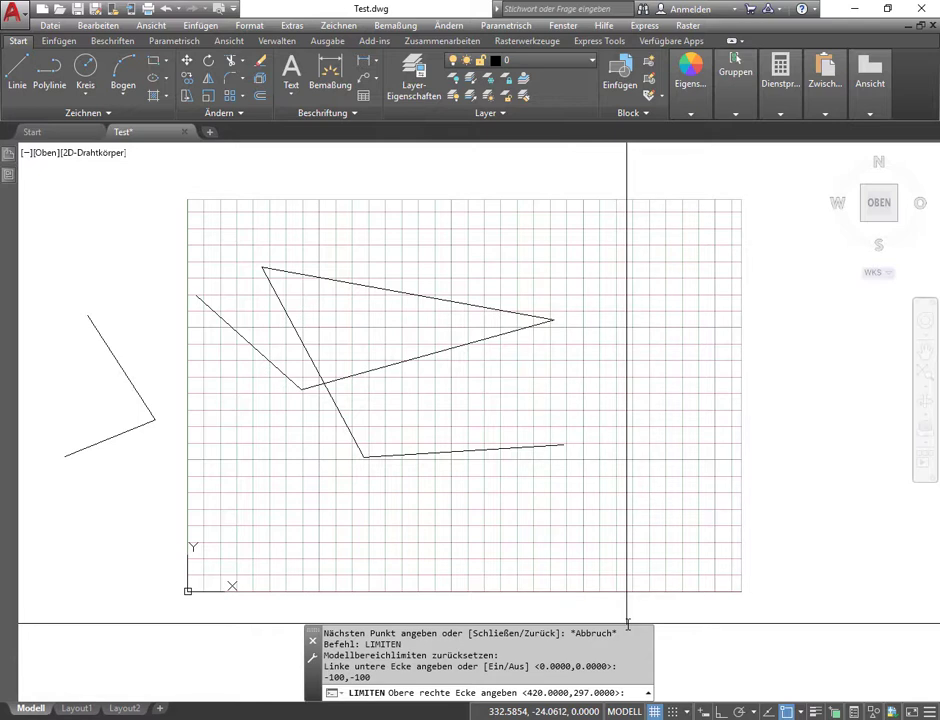
text(800,1200)
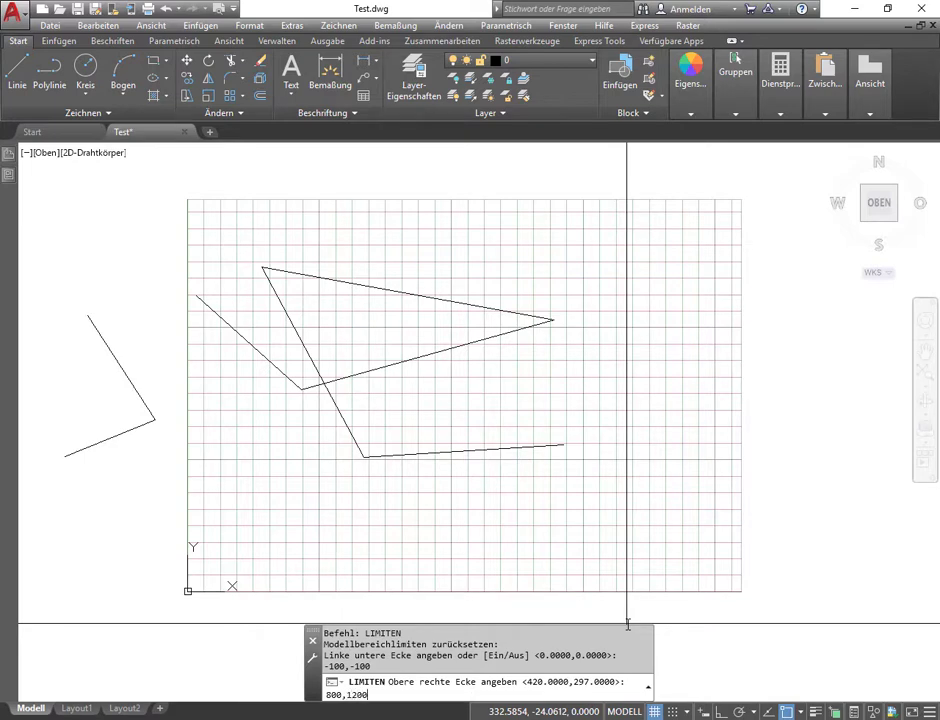
key(Return)
scroll(627, 622, down, 5)
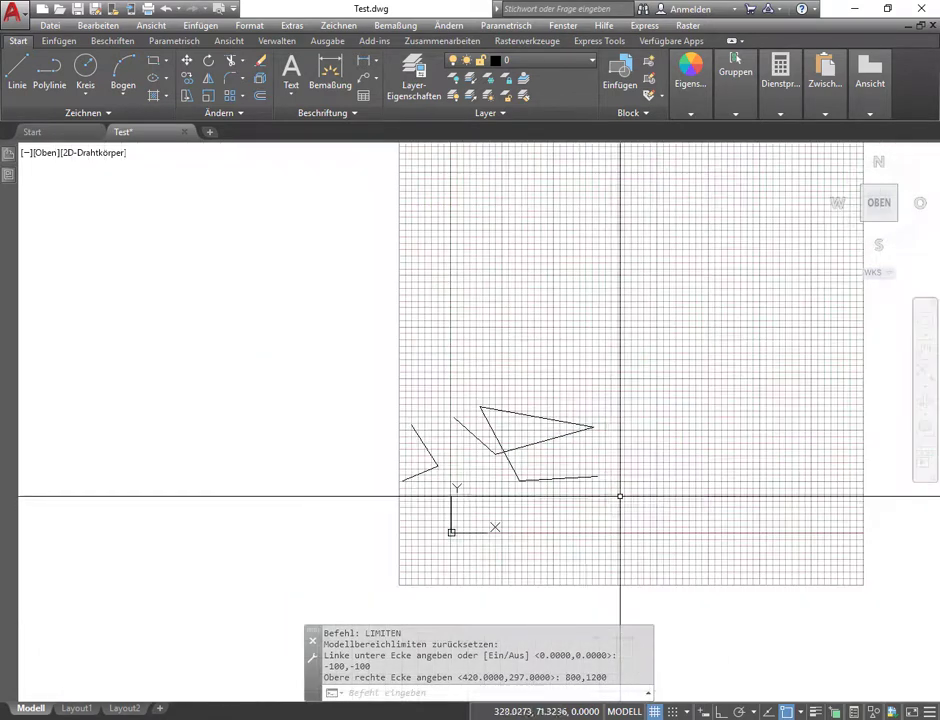
scroll(608, 455, down, 2)
scroll(357, 414, down, 2)
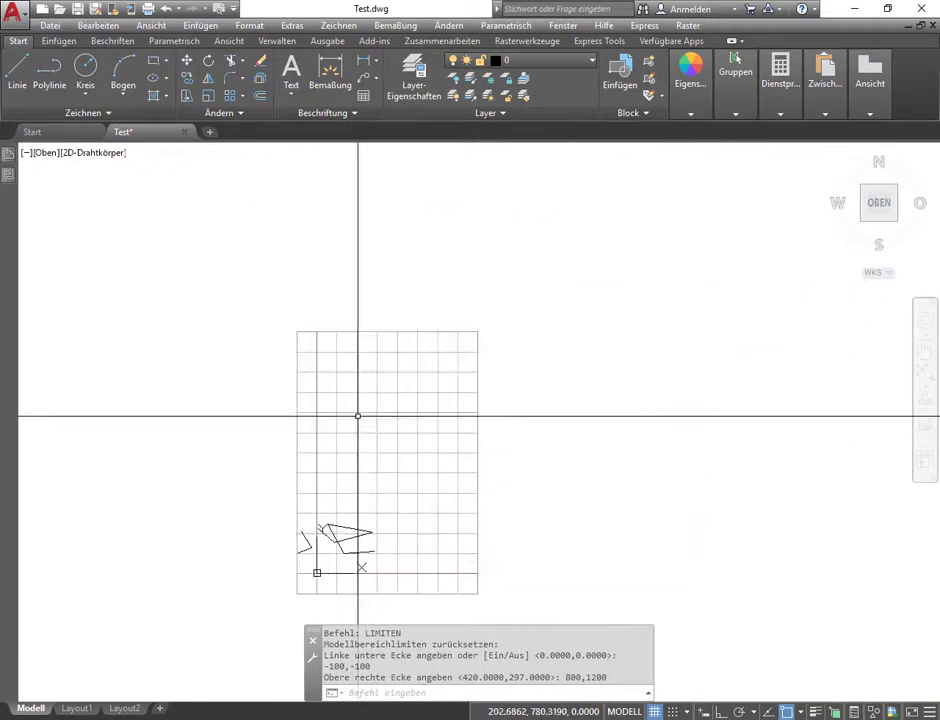
scroll(378, 470, up, 2)
scroll(310, 550, up, 2)
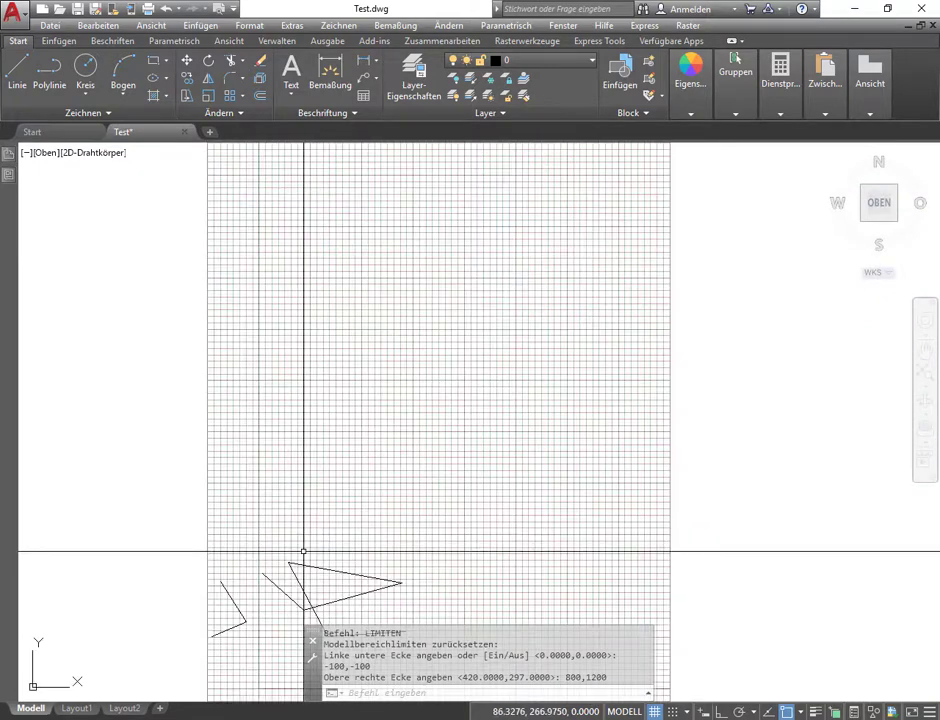
scroll(304, 556, down, 5)
scroll(315, 556, up, 2)
scroll(315, 555, up, 5)
scroll(315, 555, down, 5)
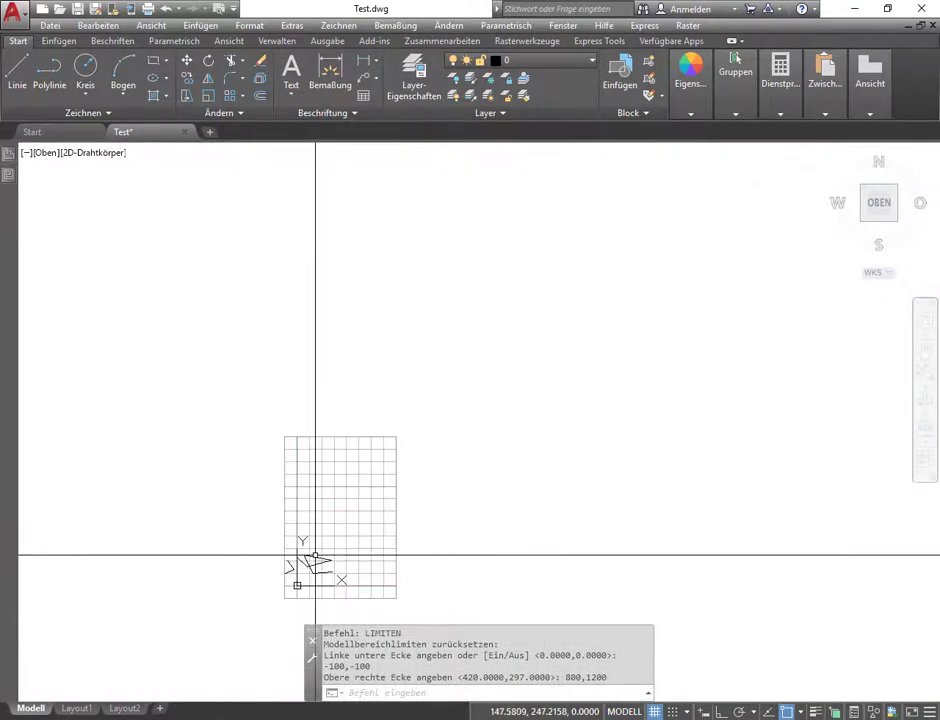
scroll(315, 555, up, 5)
scroll(315, 555, down, 2)
scroll(315, 555, down, 3)
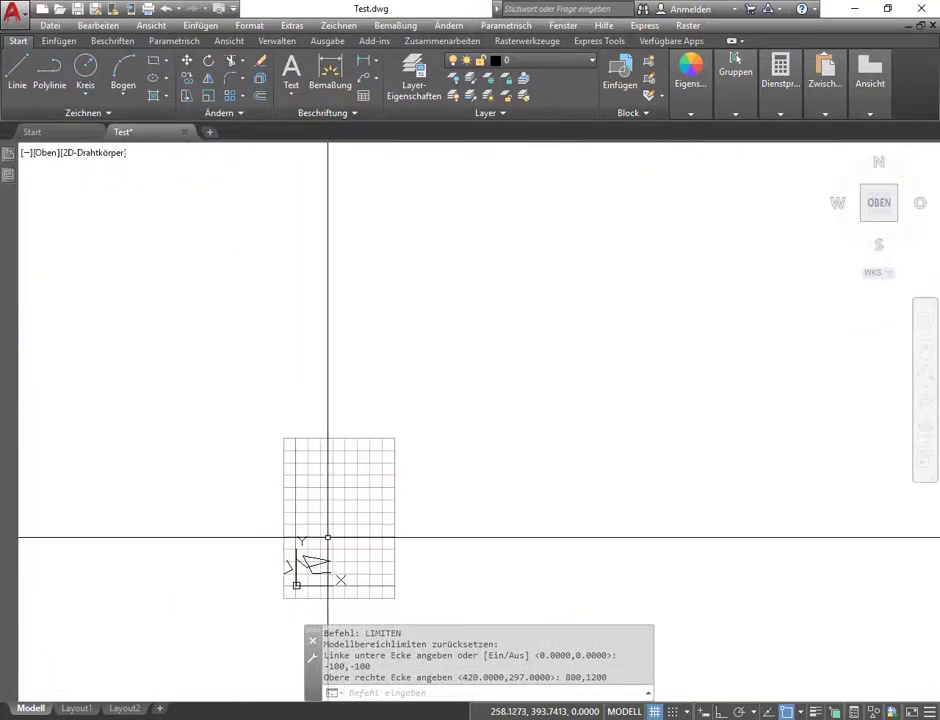
scroll(325, 540, up, 5)
scroll(328, 537, up, 3)
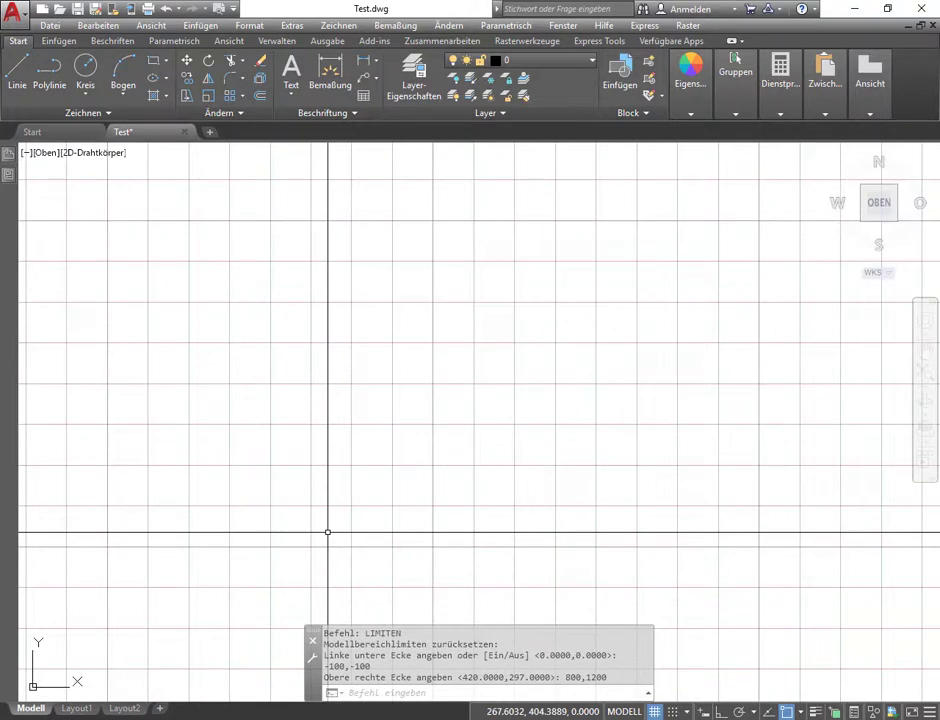
scroll(328, 532, up, 3)
scroll(328, 532, up, 2)
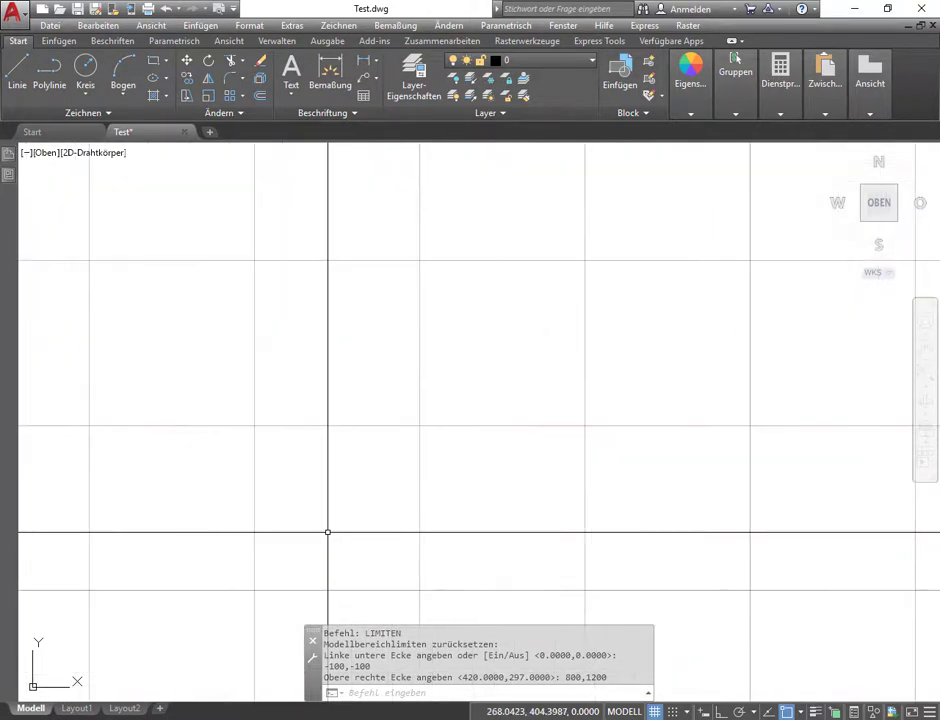
scroll(328, 532, down, 2)
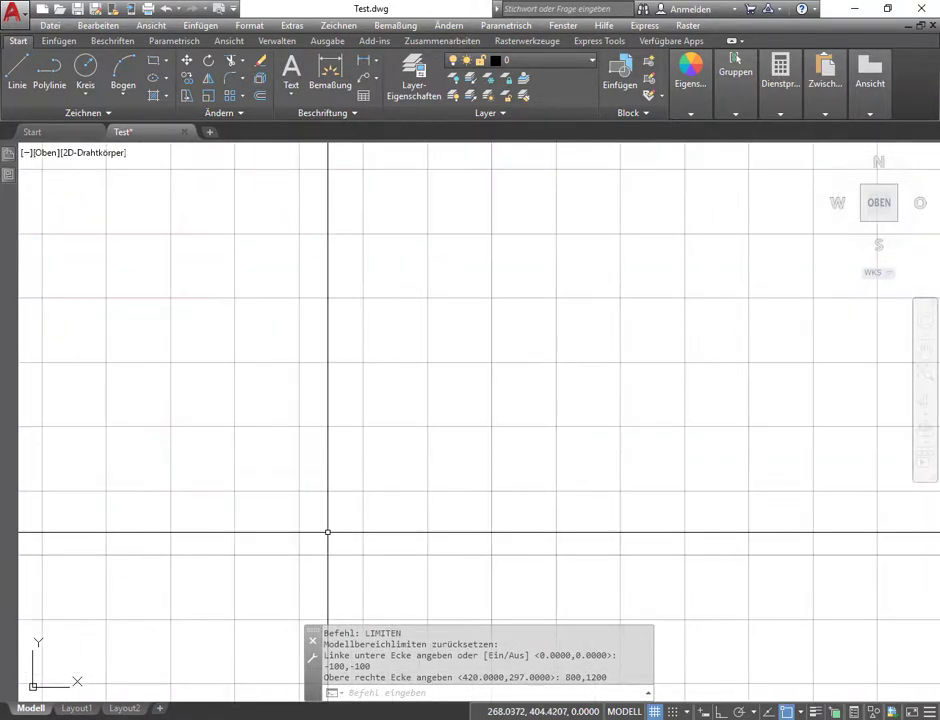
scroll(328, 532, down, 2)
scroll(316, 565, down, 3)
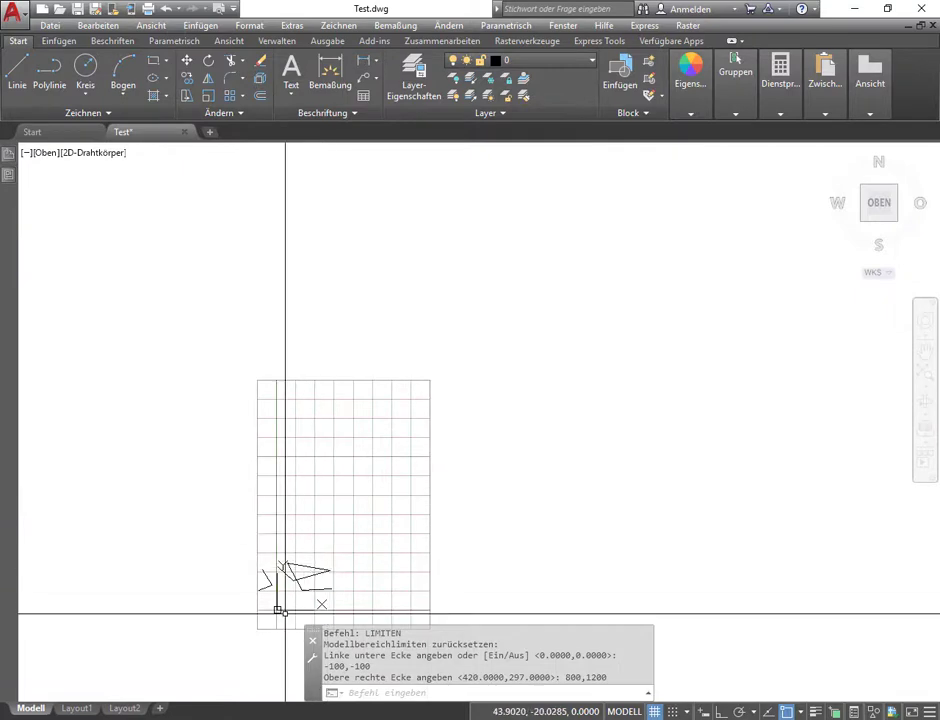
scroll(286, 612, up, 6)
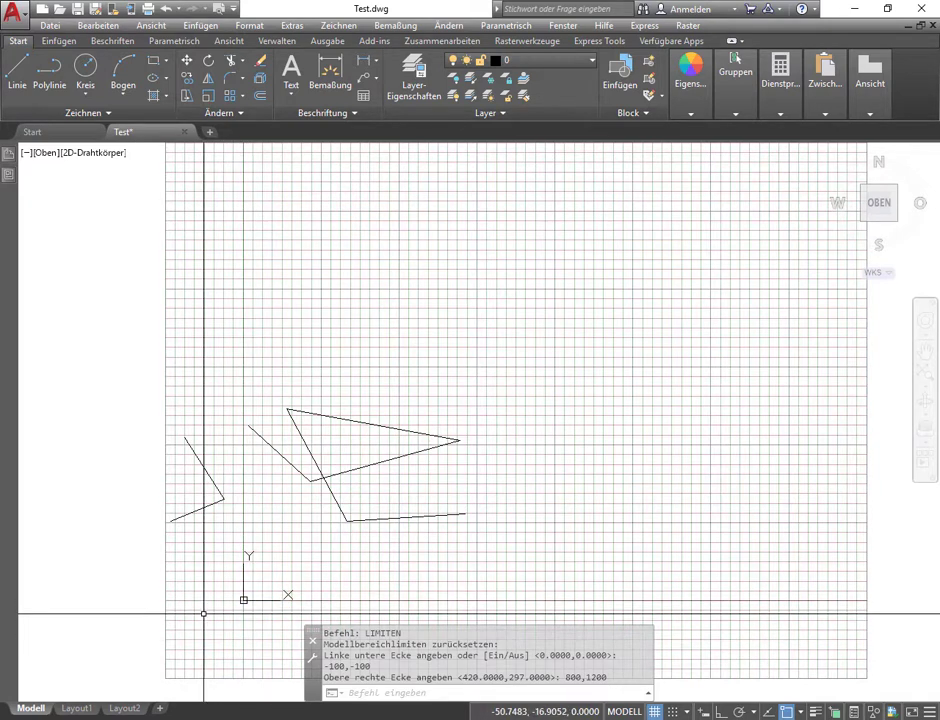
scroll(205, 611, down, 2)
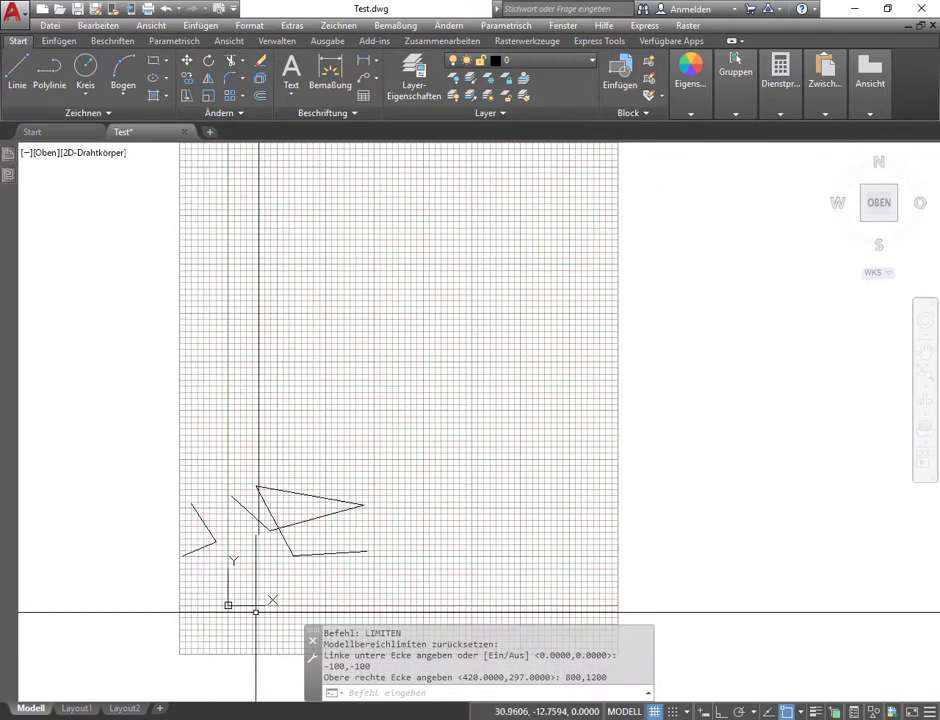
Draw a four-point test line across the enlarged grid; three picks beyond the limits are rejected.
click(17, 72)
click(295, 325)
click(548, 477)
click(257, 486)
click(745, 550)
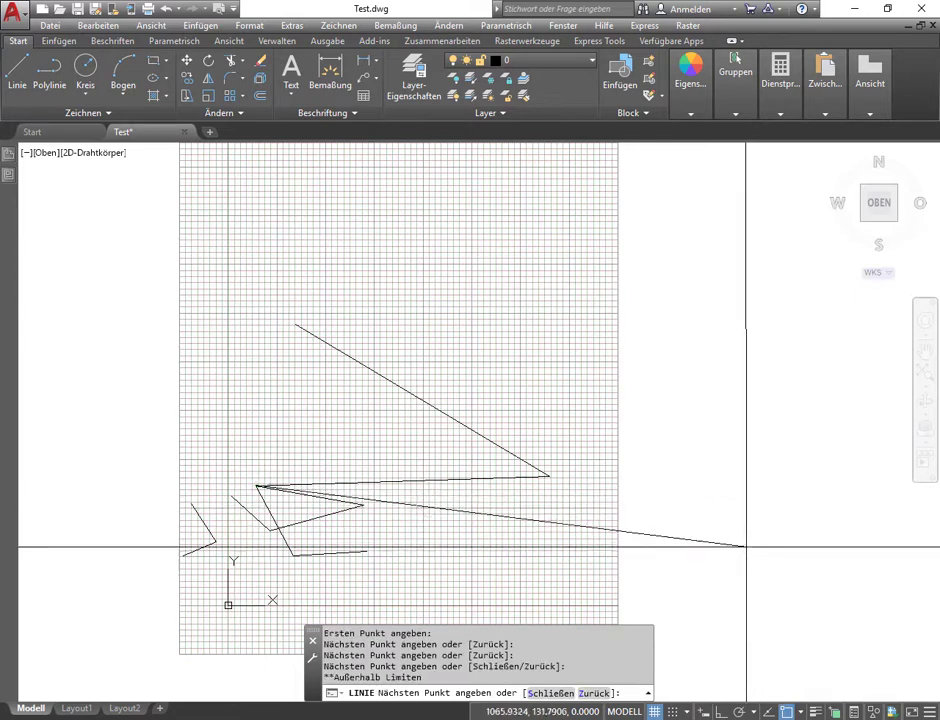
click(745, 459)
click(725, 320)
click(431, 270)
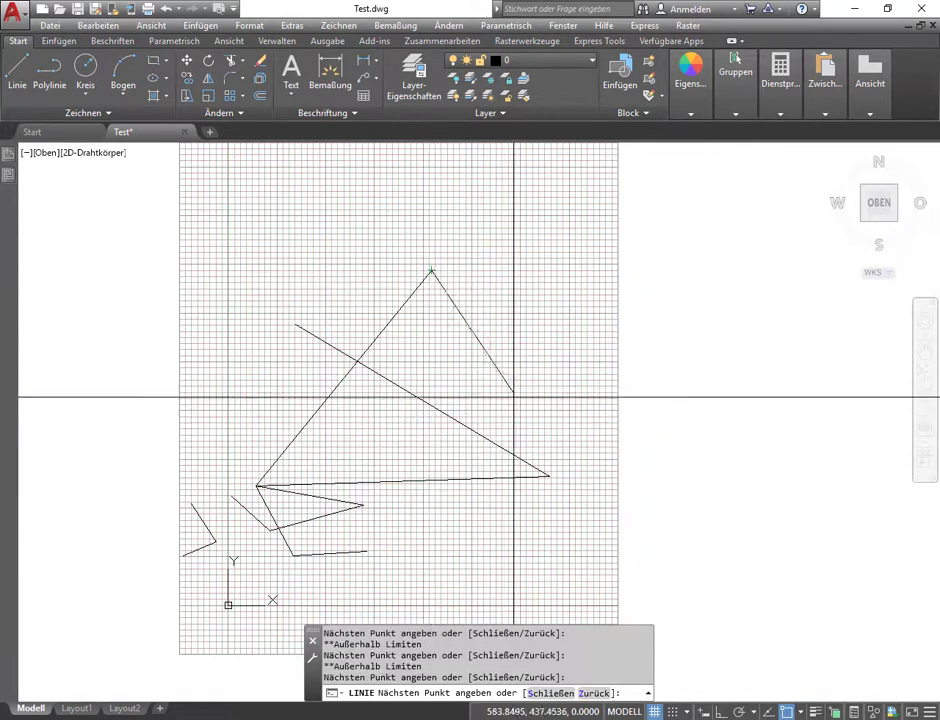
key(Escape)
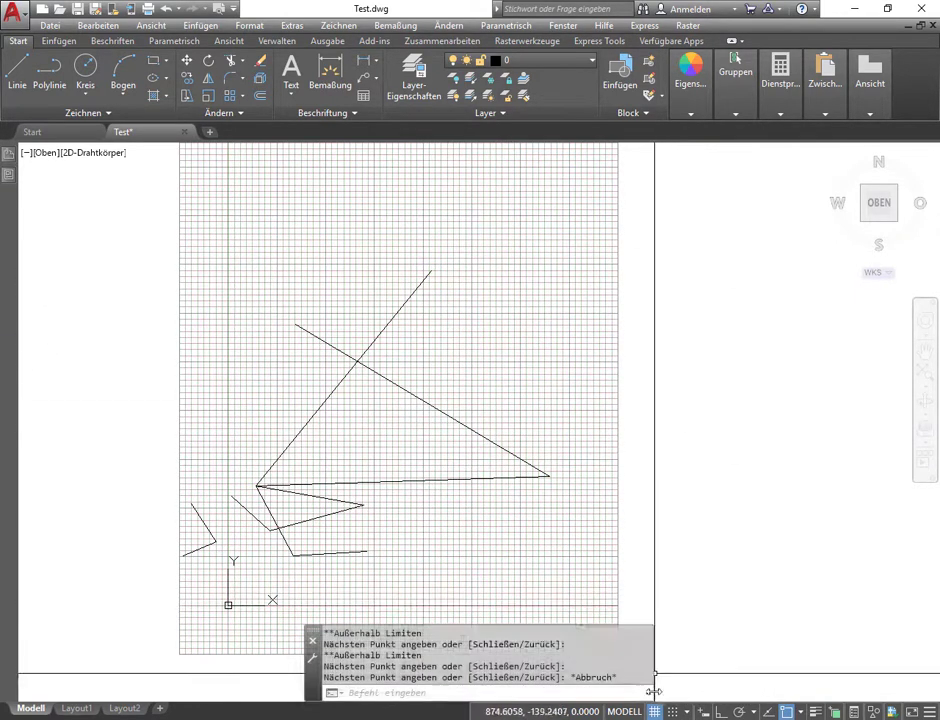
right_click(672, 712)
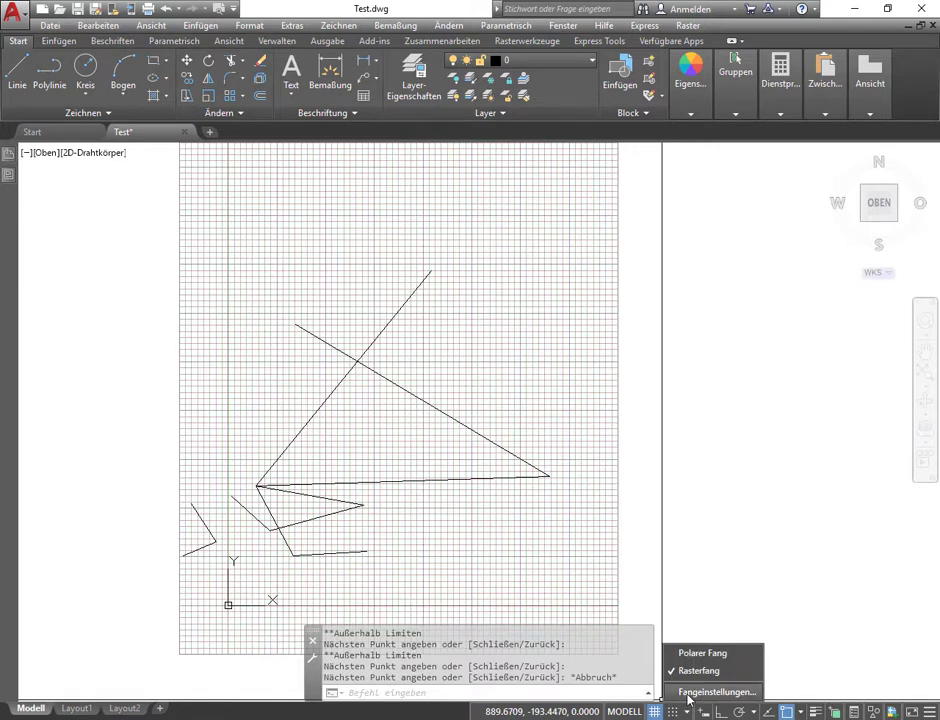
Close Drafting Settings, zoom out, and try a line start point outside the limits, which is refused.
click(688, 692)
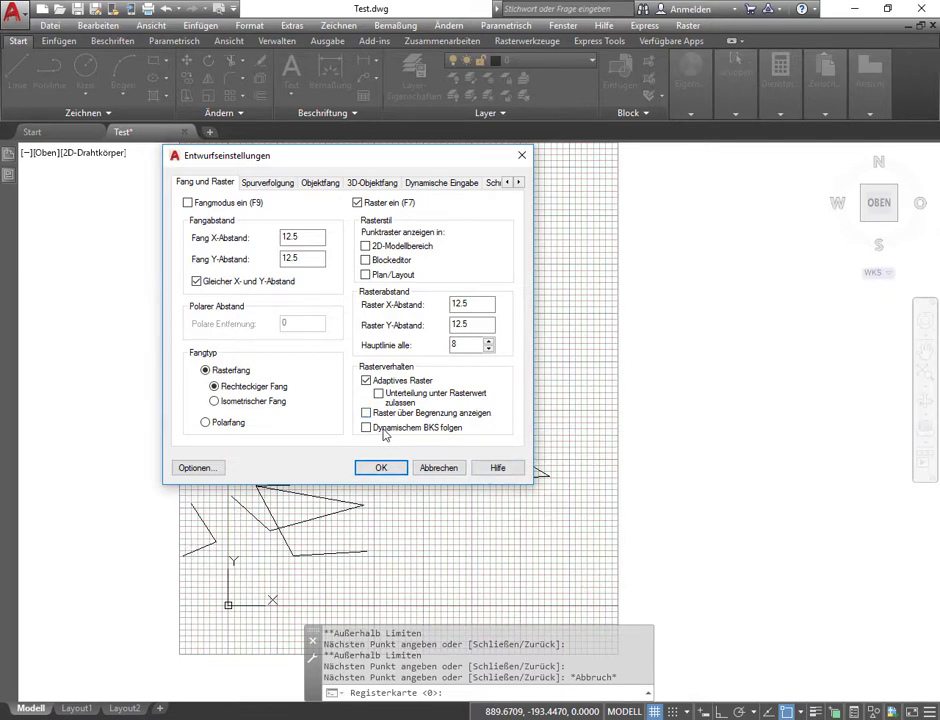
click(379, 468)
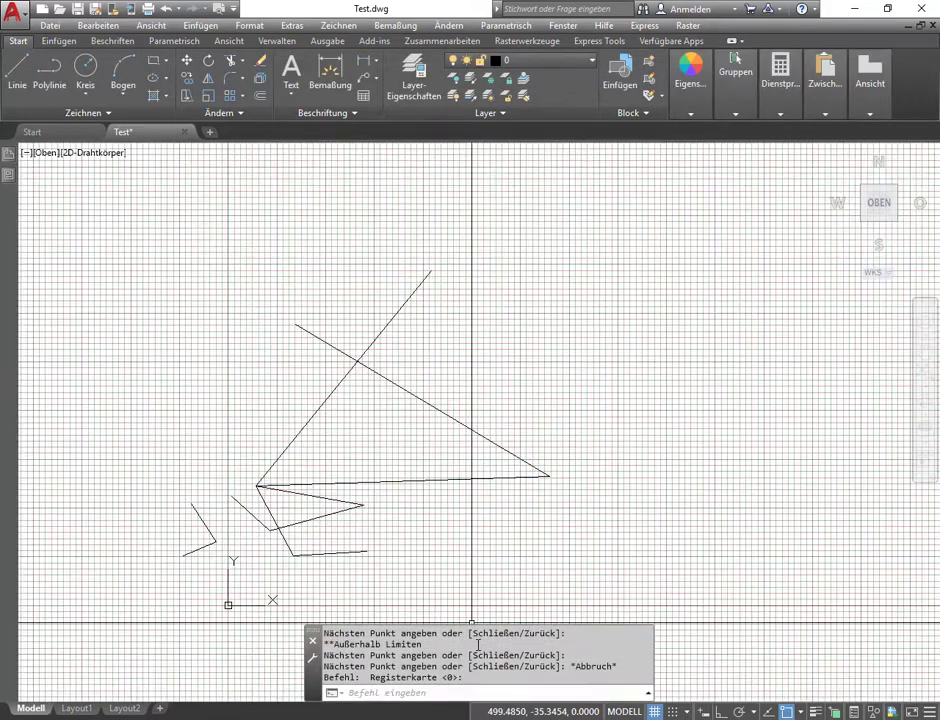
scroll(399, 489, down, 2)
scroll(482, 540, down, 4)
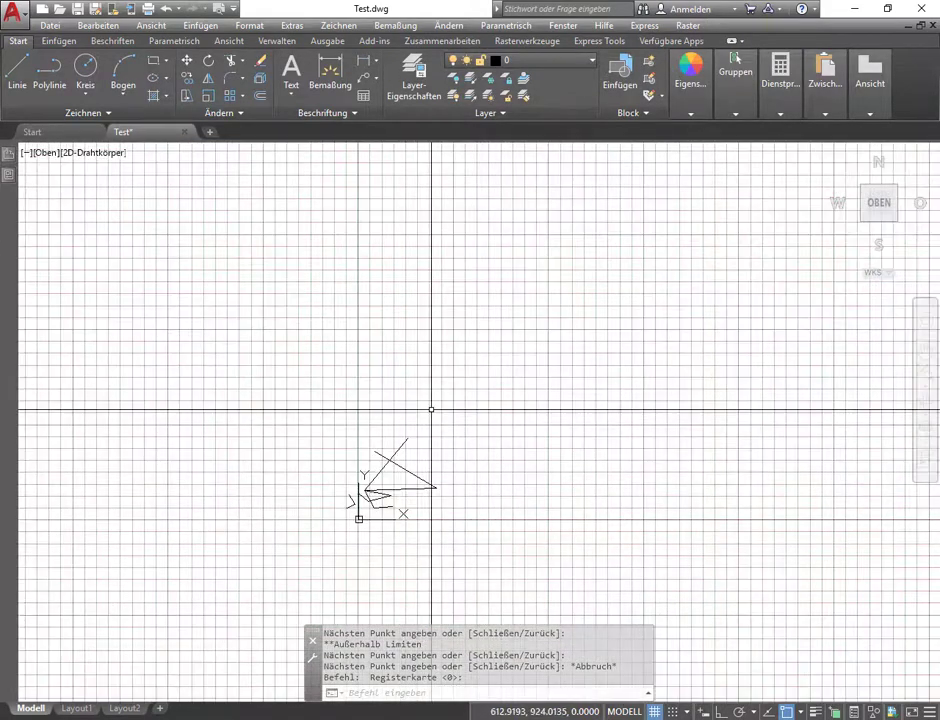
scroll(455, 409, down, 3)
middle_drag(455, 409, 329, 478)
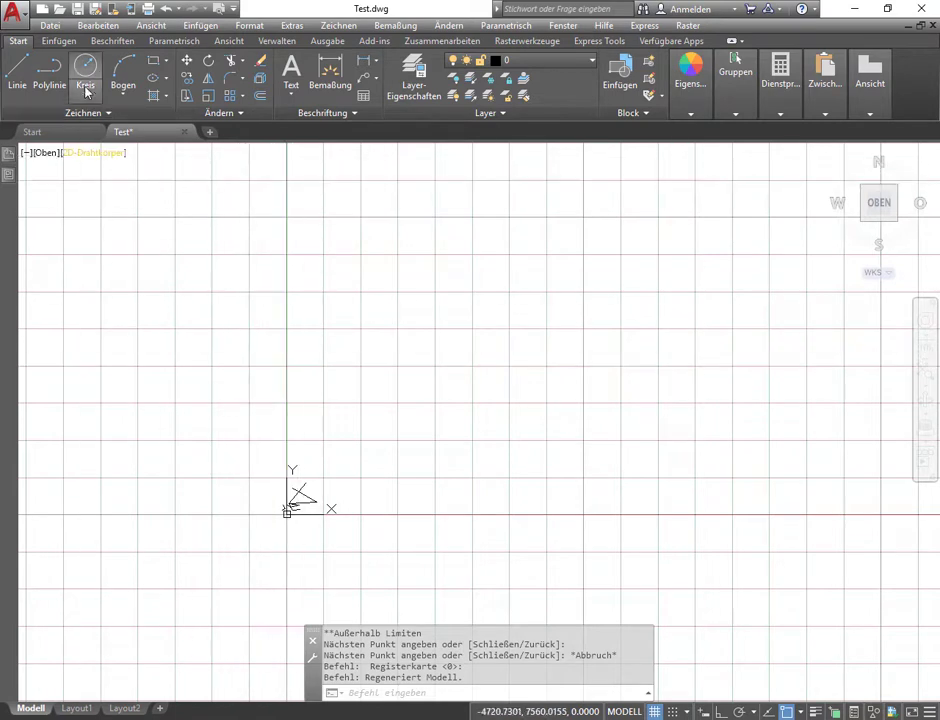
click(17, 72)
double_click(196, 451)
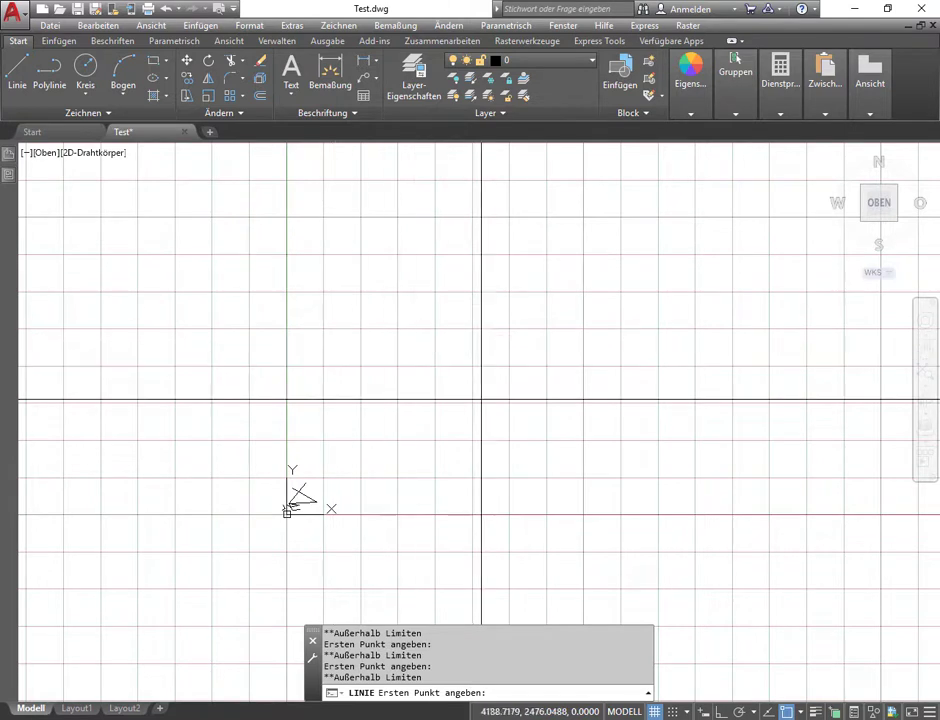
Start a line inside the limits and fix its second point, with two outside picks rejected.
click(45, 80)
click(17, 75)
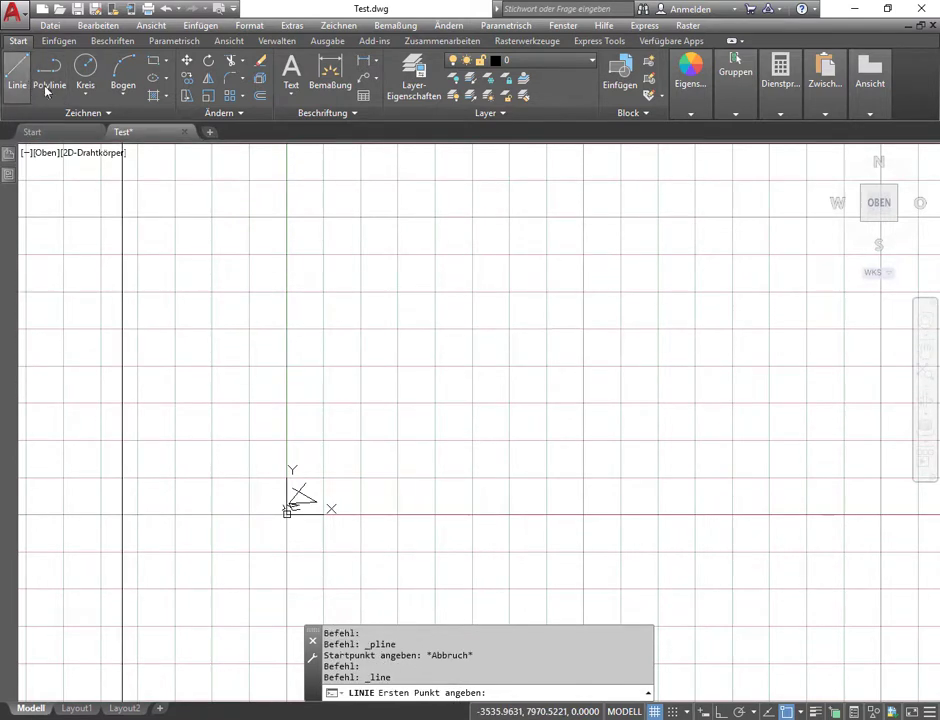
click(430, 437)
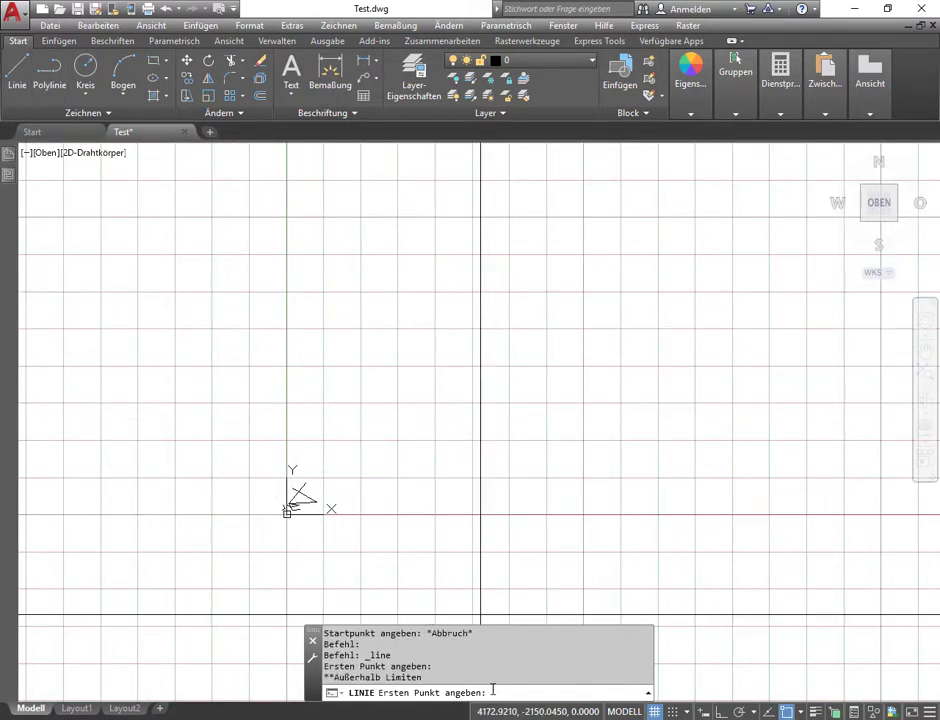
scroll(363, 415, down, 1)
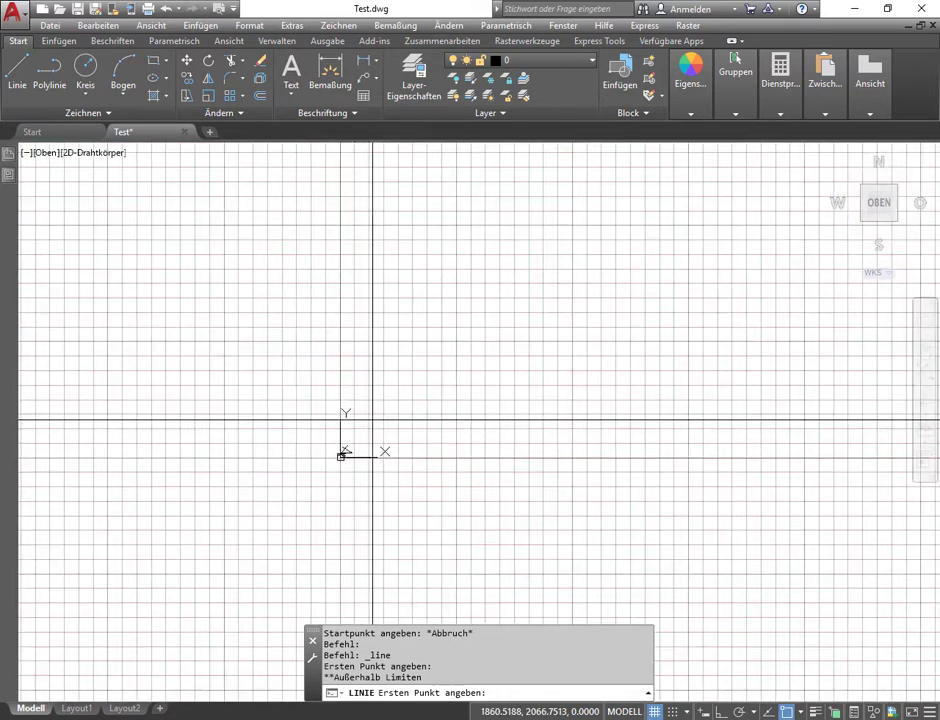
scroll(363, 438, down, 1)
scroll(355, 472, up, 2)
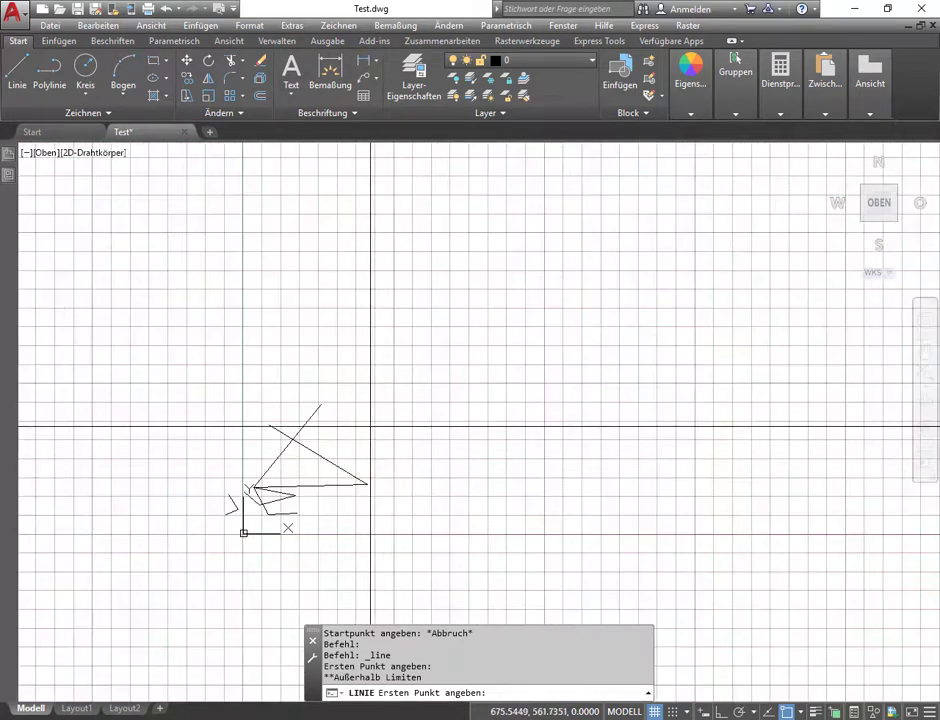
click(371, 423)
click(557, 537)
click(571, 481)
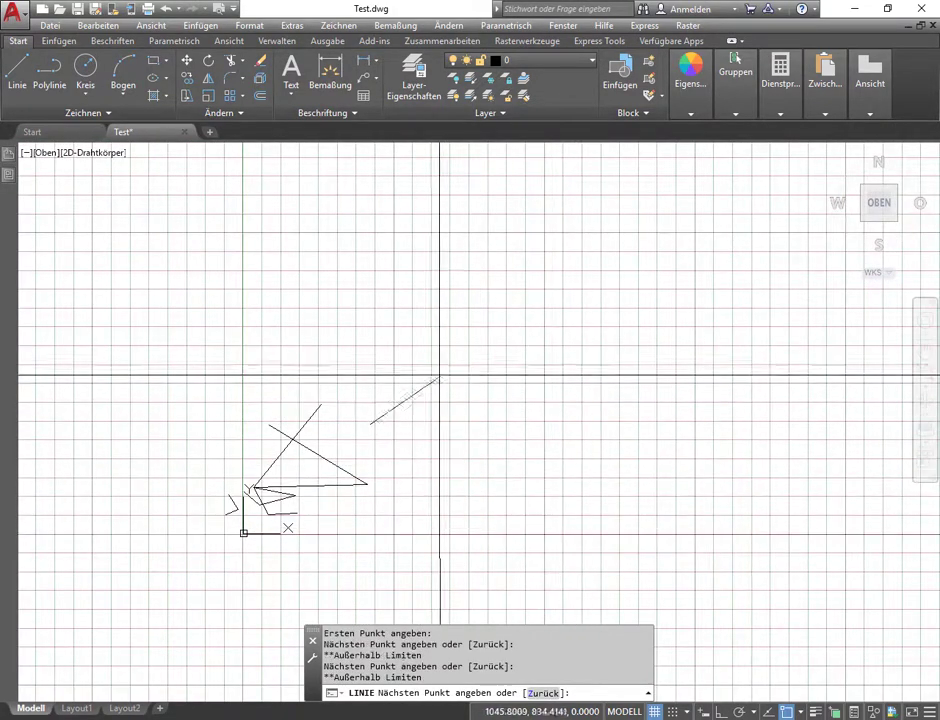
click(359, 369)
Extend the zigzag line with more inside points while outside picks are refused, then end it.
click(296, 492)
click(362, 507)
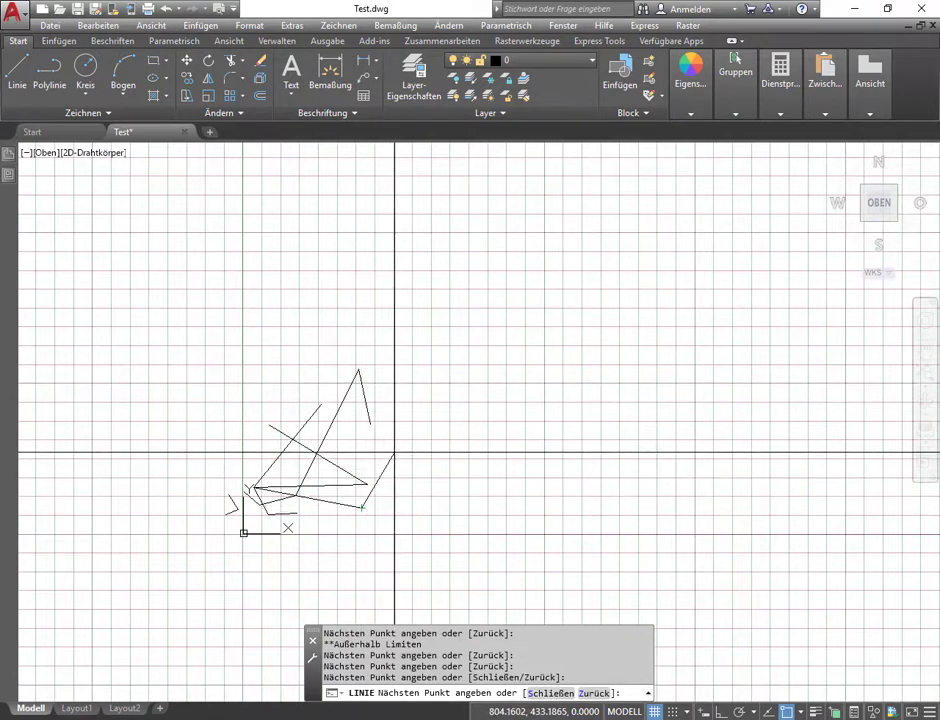
click(452, 466)
click(583, 477)
click(487, 447)
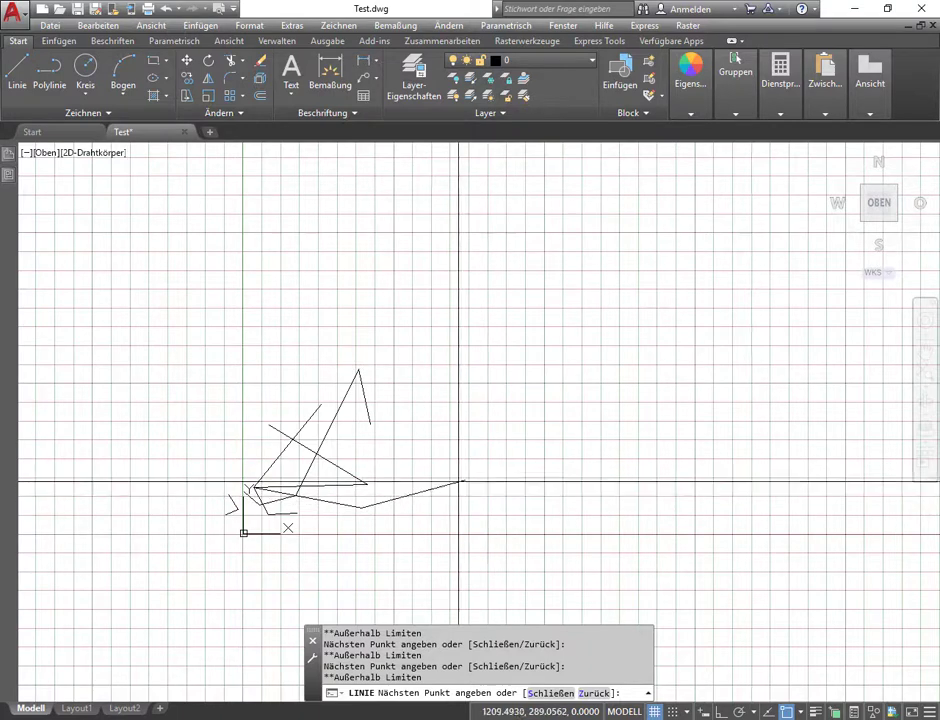
click(378, 448)
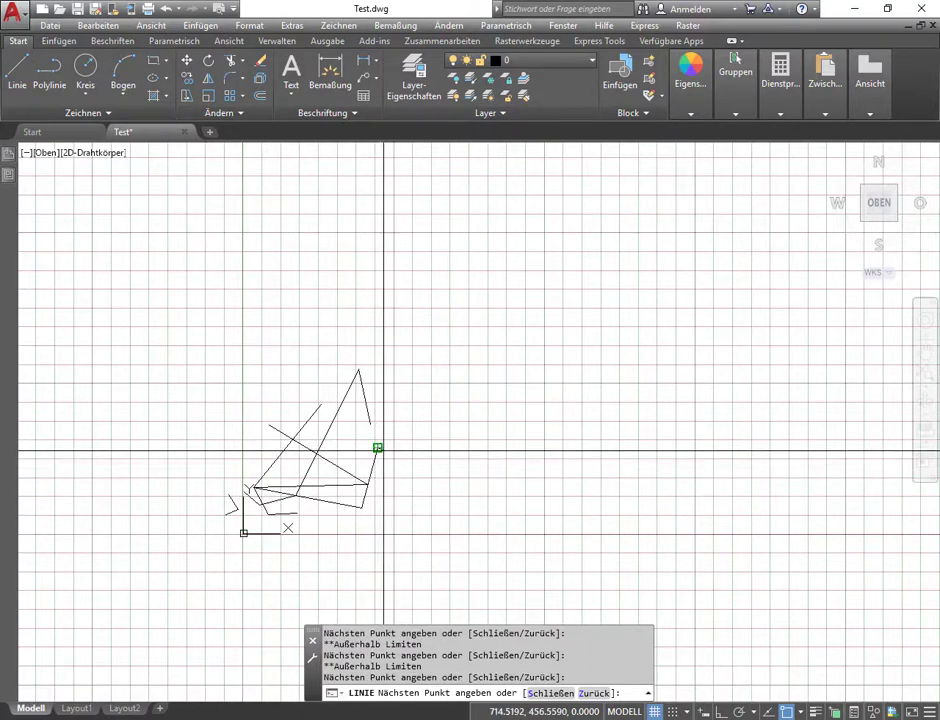
click(371, 532)
click(243, 569)
click(281, 366)
key(Escape)
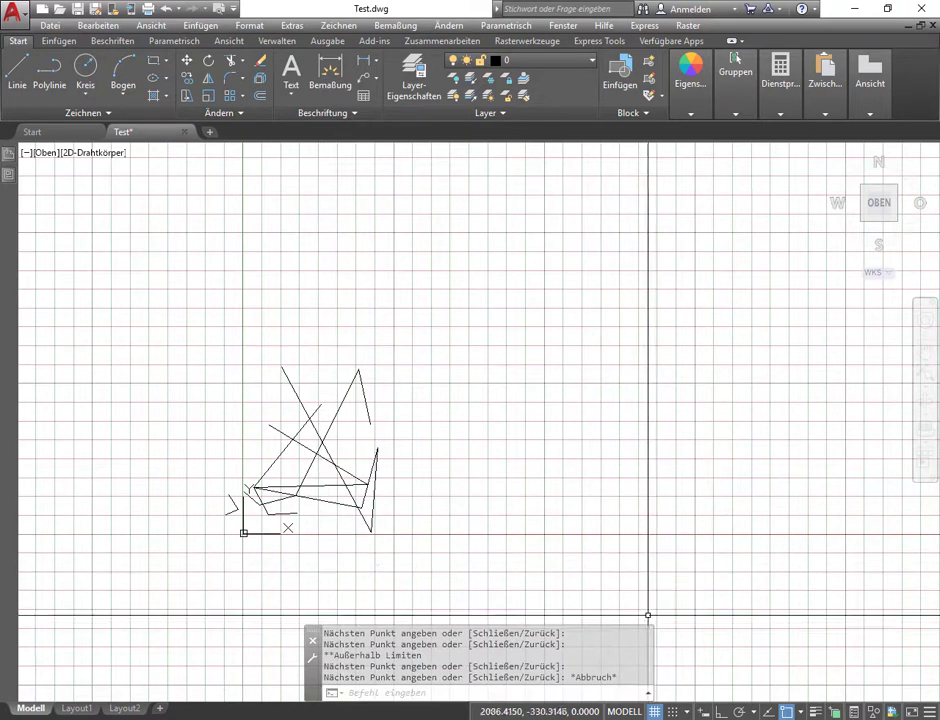
Uncheck 'Raster über Begrenzung anzeigen' so the grid shows only within the limits, then pan to inspect.
right_click(655, 712)
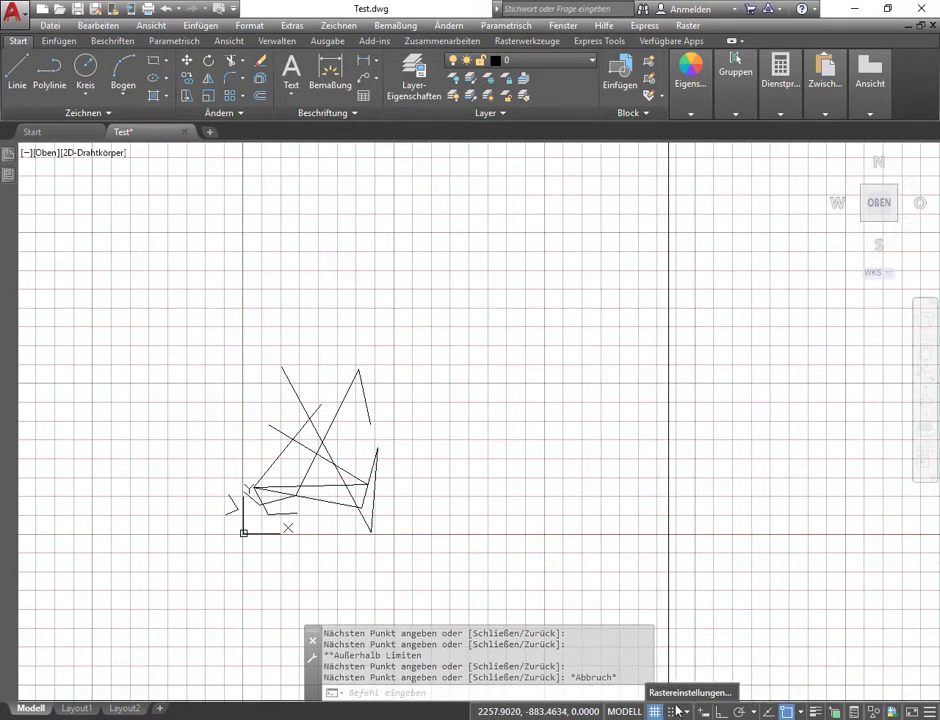
click(665, 690)
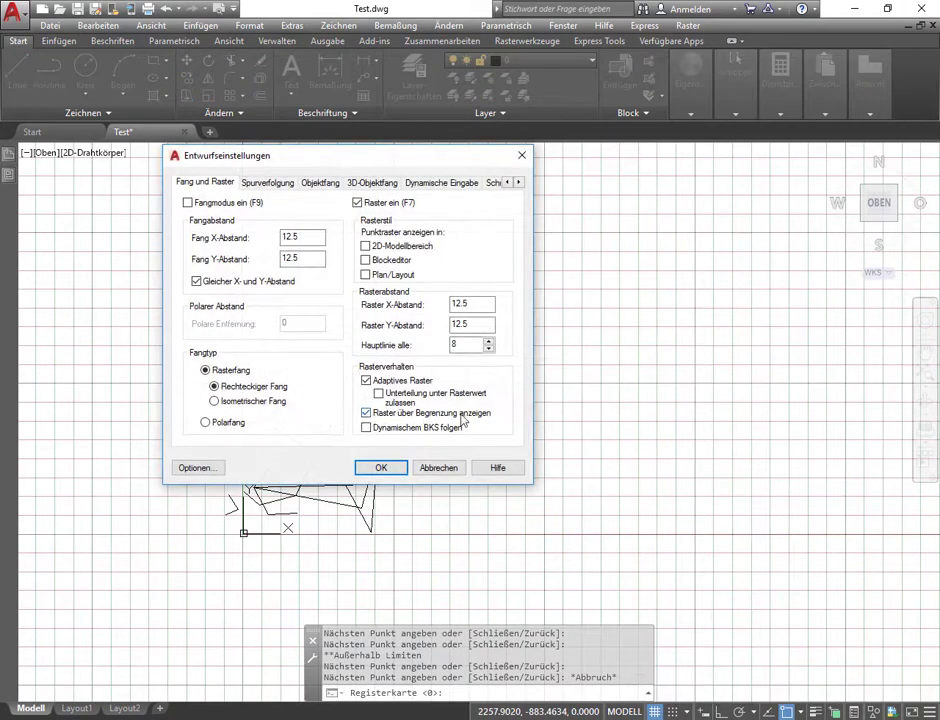
click(389, 414)
click(382, 468)
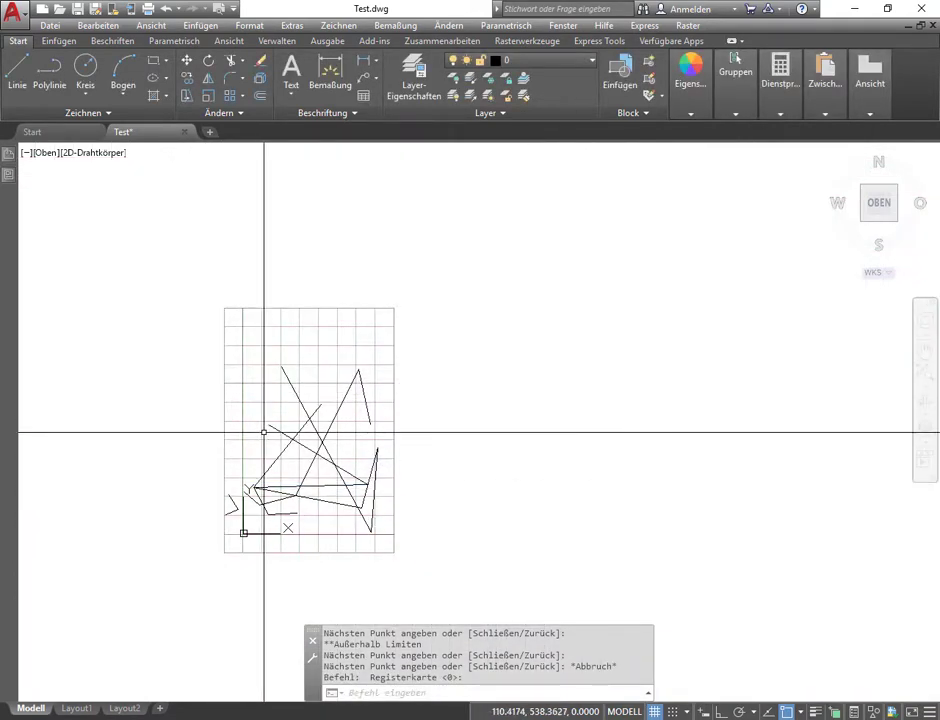
scroll(262, 432, up, 4)
middle_drag(263, 430, 342, 301)
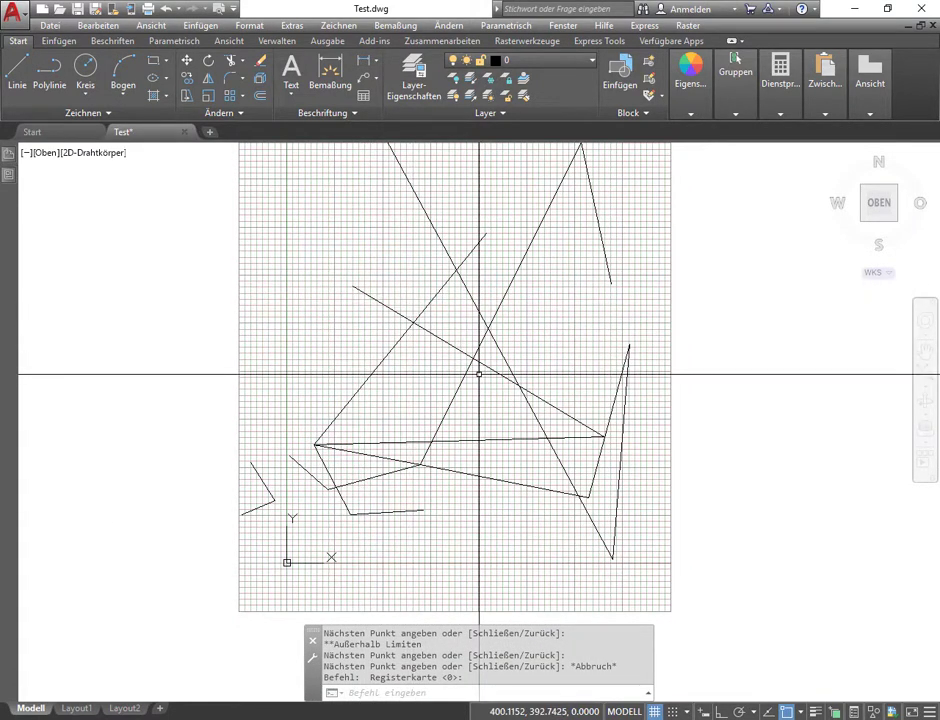
scroll(479, 374, down, 2)
mouse_move(487, 357)
middle_down()
mouse_move(367, 426)
mouse_move(398, 382)
middle_up()
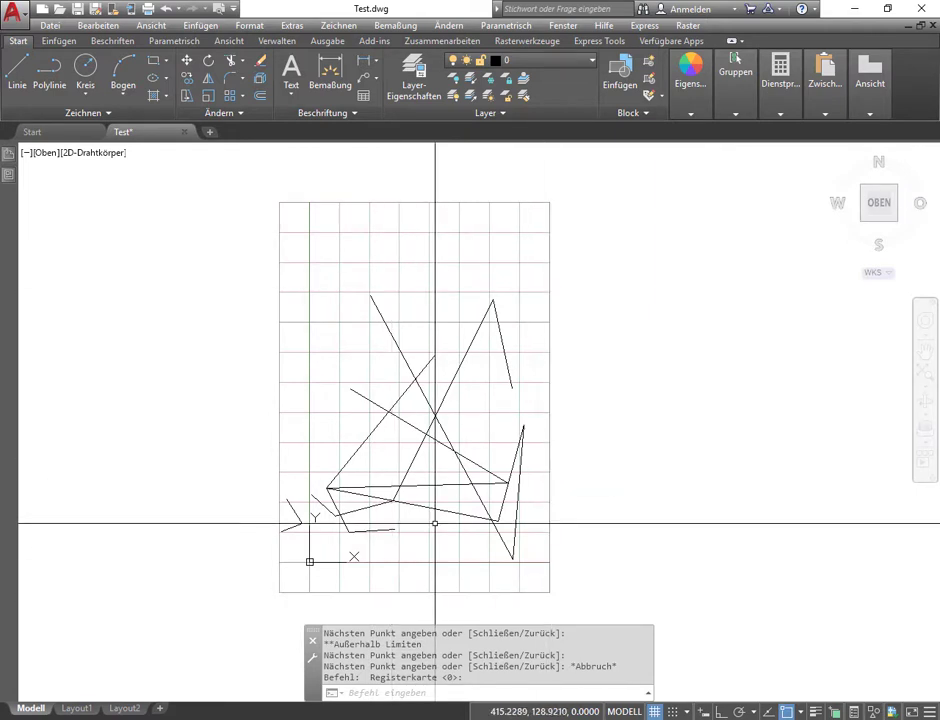
Rerun LIMITEN from the recent-commands menu and switch limits checking off (Aus).
click(434, 693)
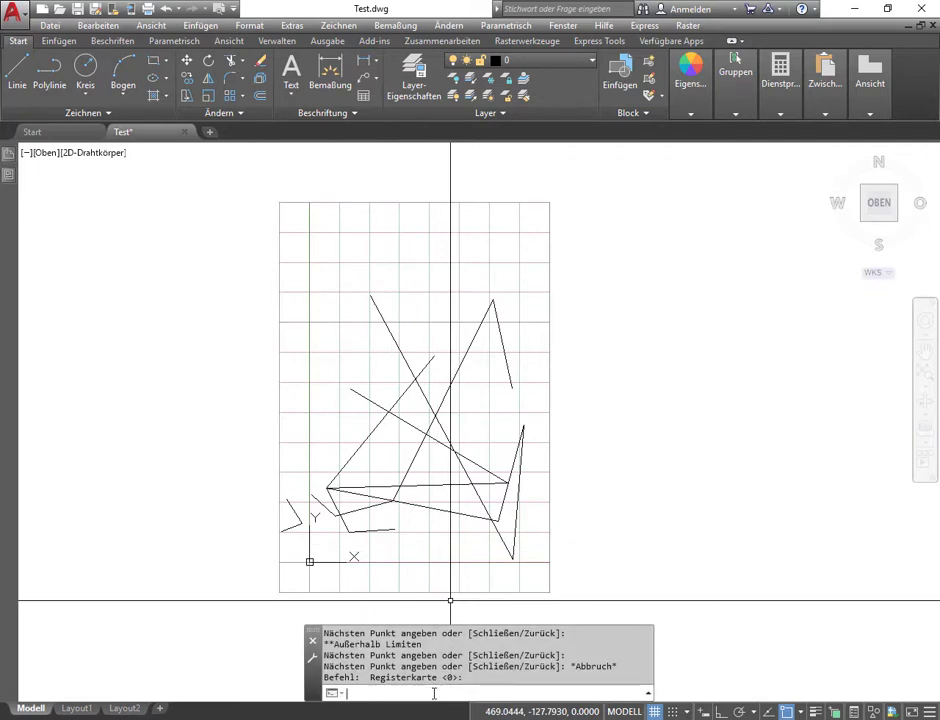
right_click(485, 690)
click(457, 457)
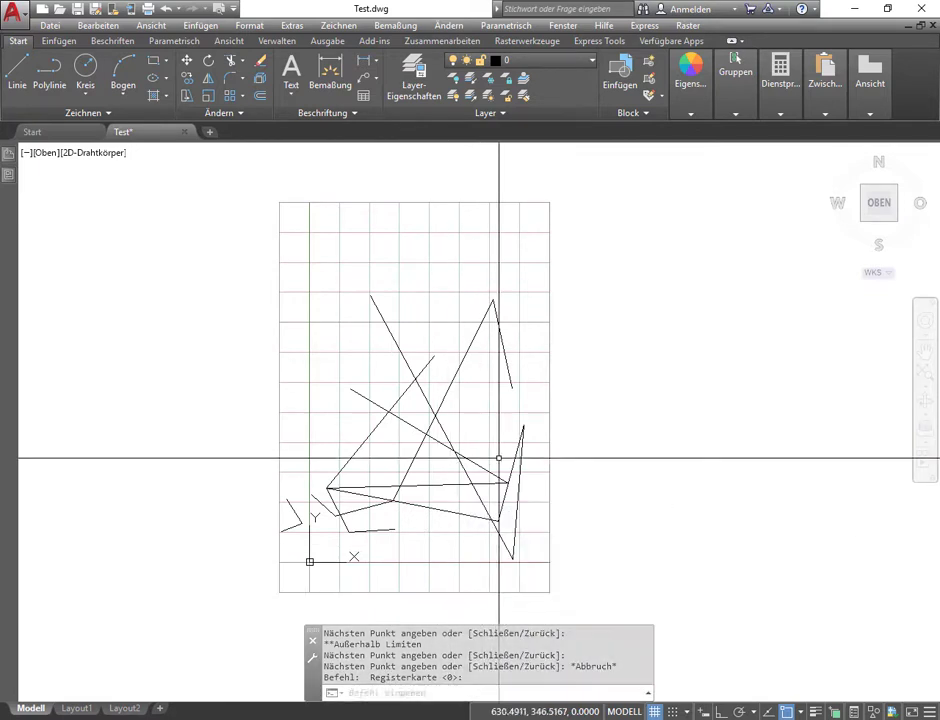
right_click(499, 458)
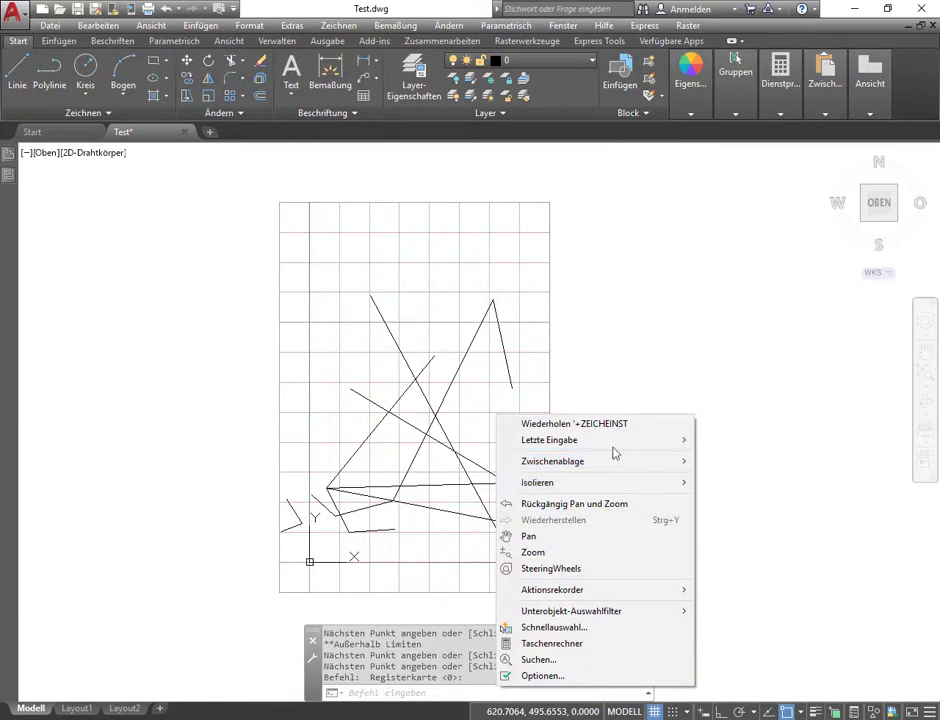
mouse_move(560, 440)
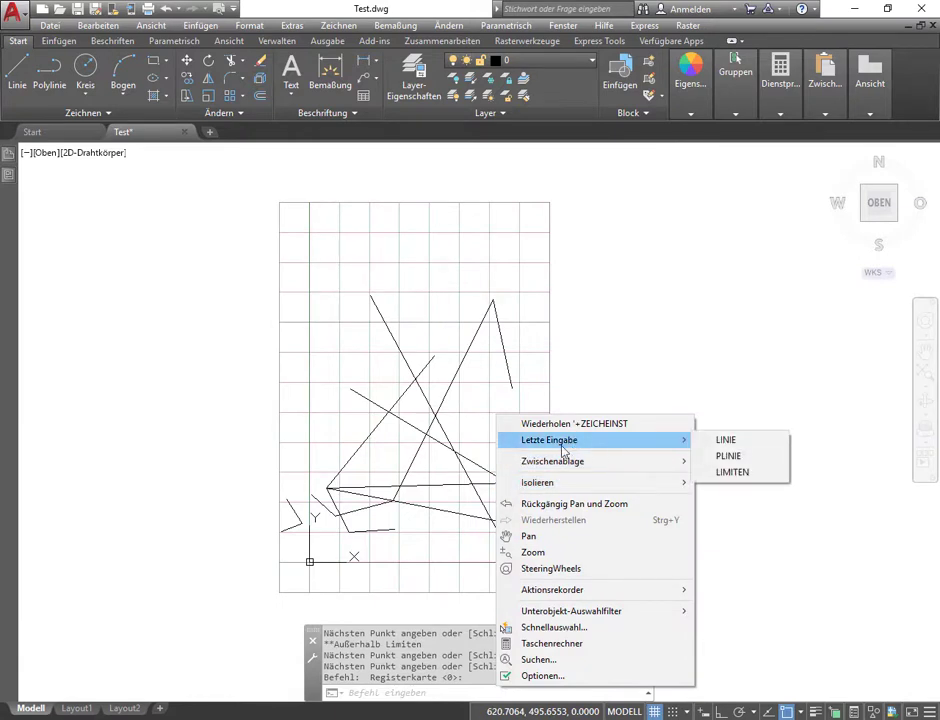
click(760, 476)
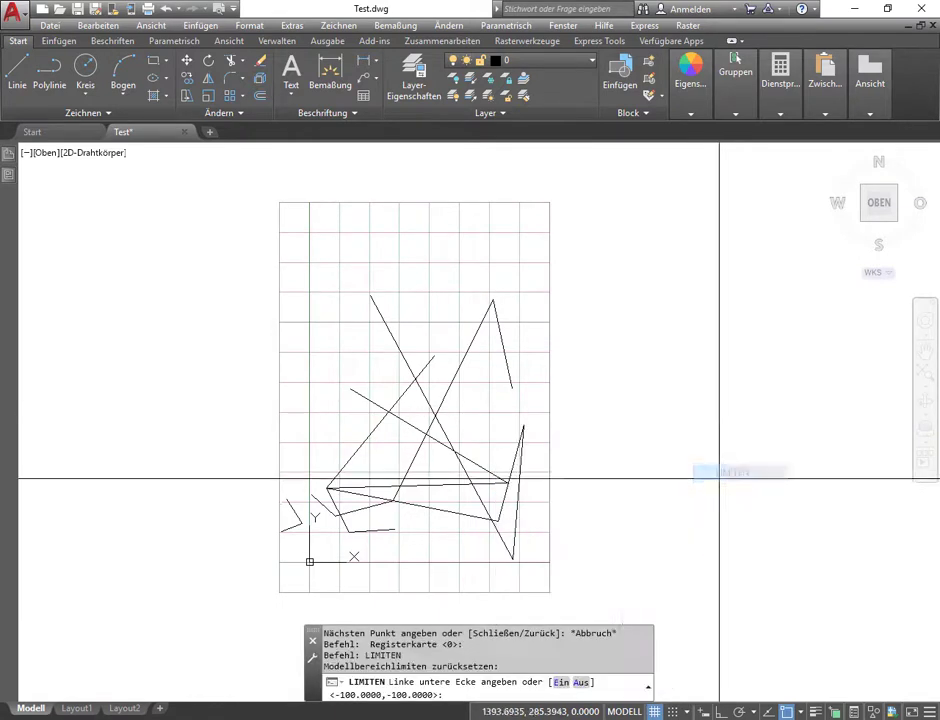
click(580, 682)
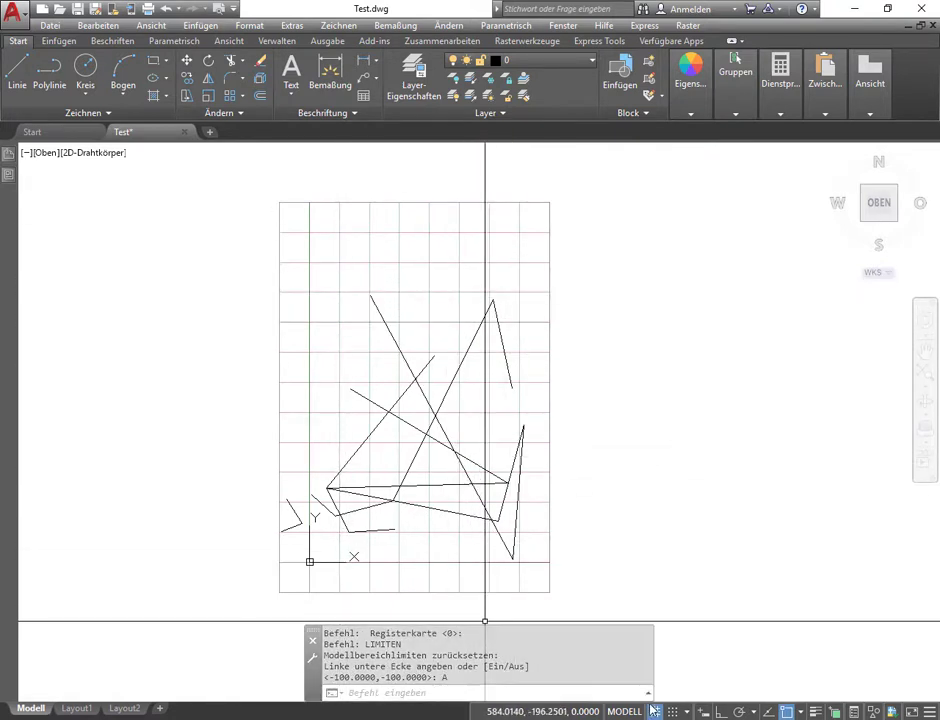
Re-enable 'Raster über Begrenzung anzeigen' so the grid fills the whole canvas, then zoom out.
click(682, 697)
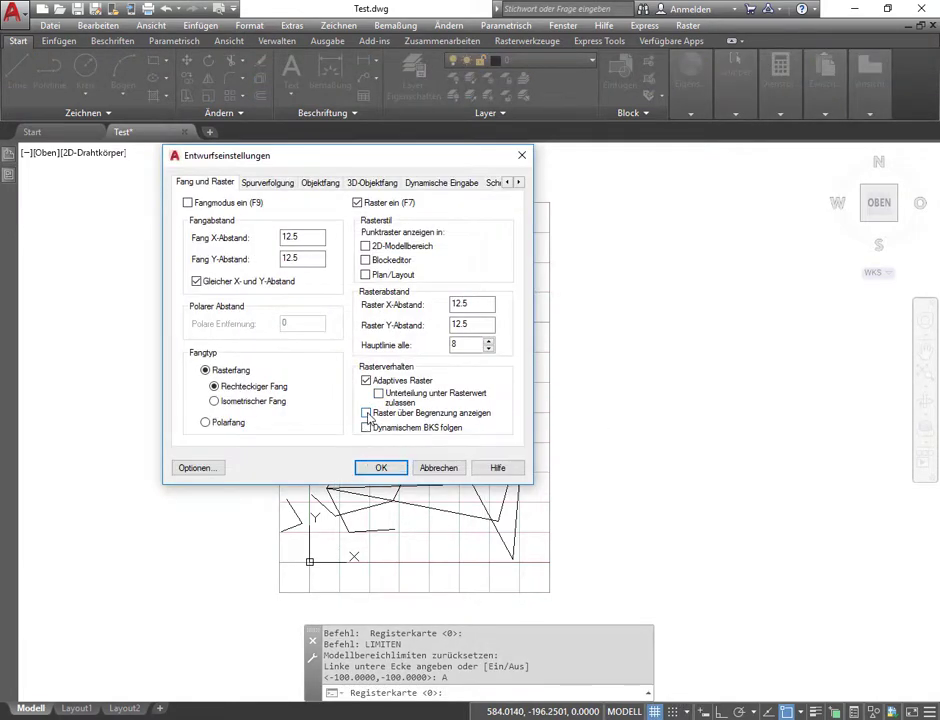
click(386, 470)
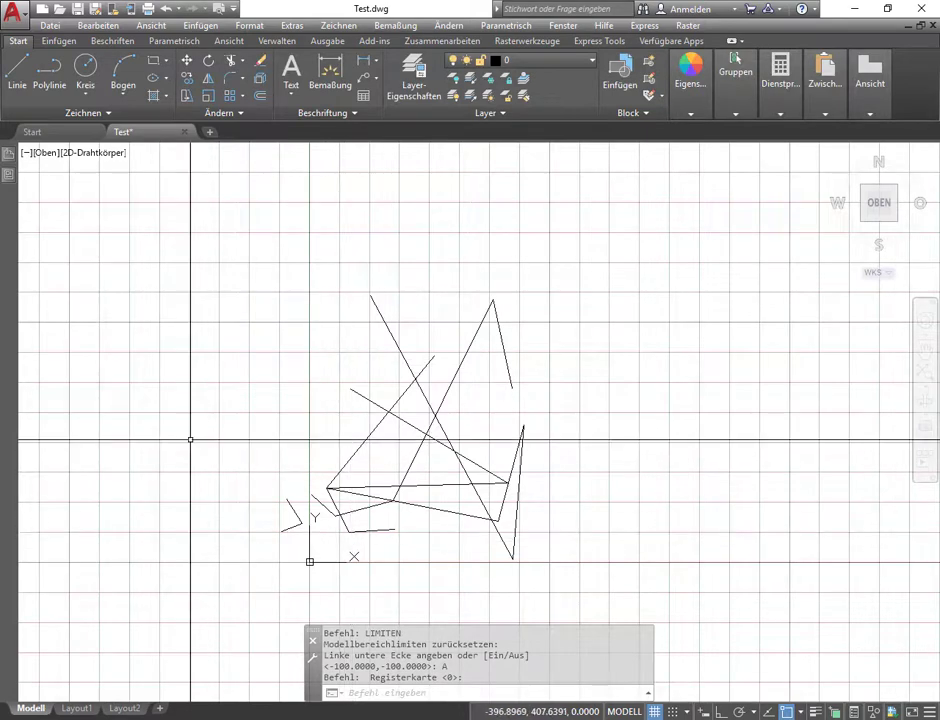
scroll(361, 447, down, 4)
scroll(361, 447, down, 2)
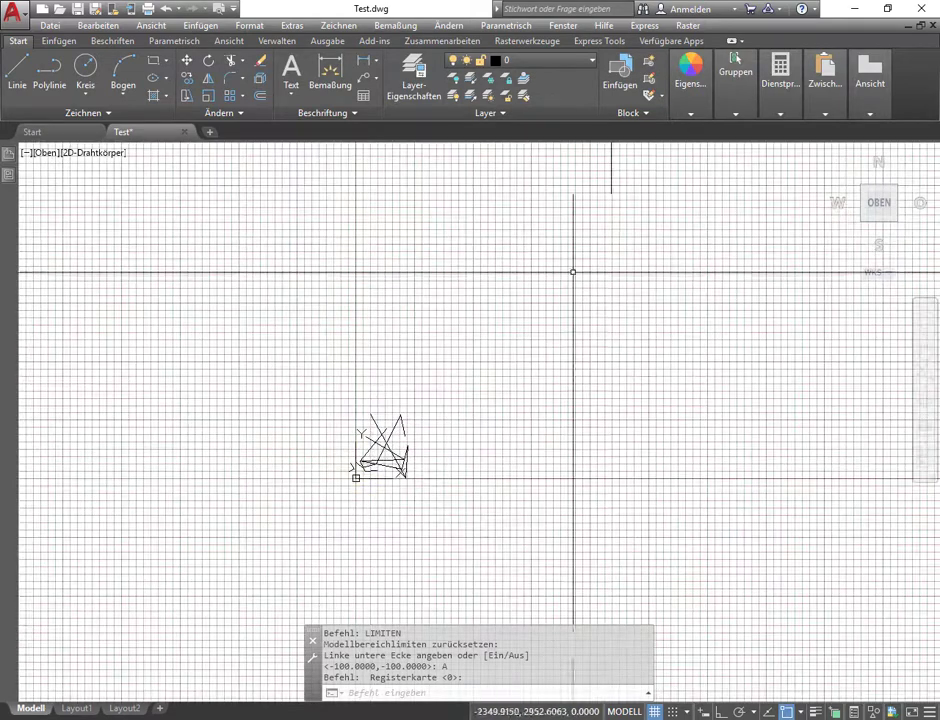
Window-select all 16 test lines, delete them, and zoom in on the empty grid.
click(290, 377)
click(514, 482)
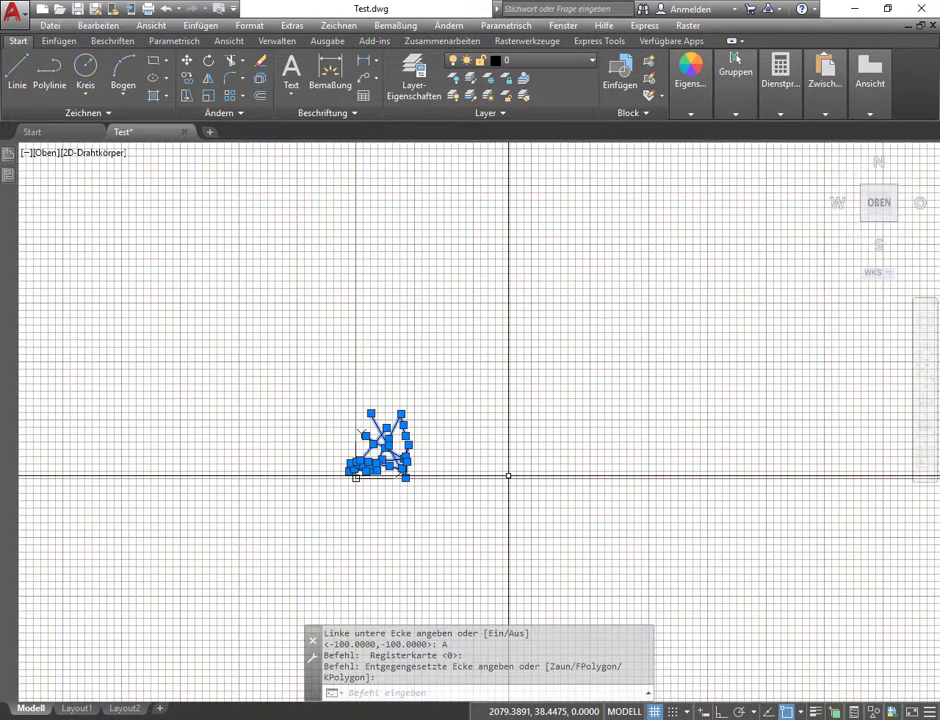
key(Delete)
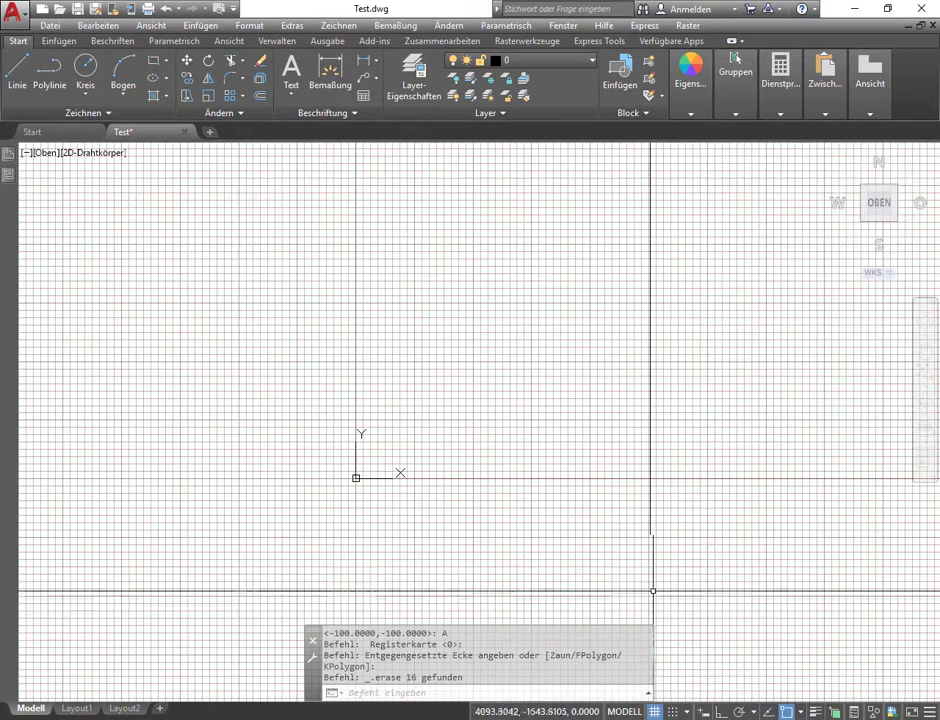
scroll(403, 445, up, 4)
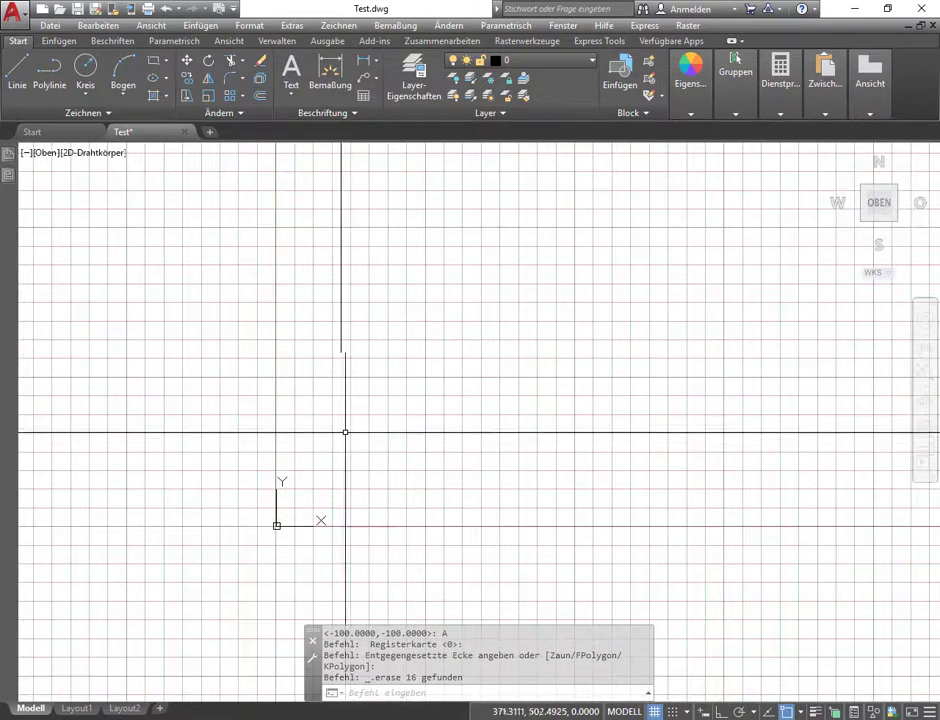